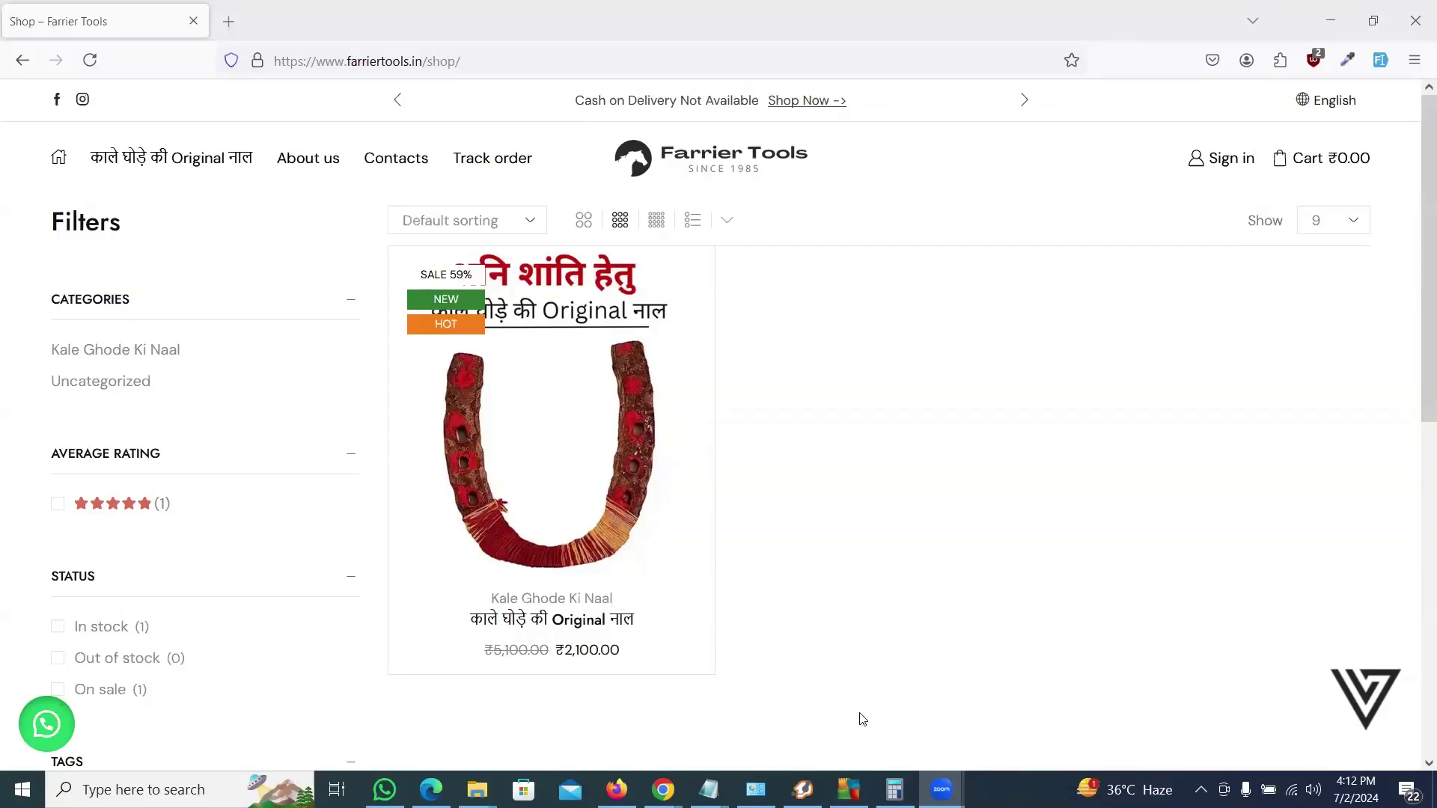
# - Buy Now on the horseshoe product page, landing on the cart with a ₹2,100 total
pyautogui.click(617, 789)
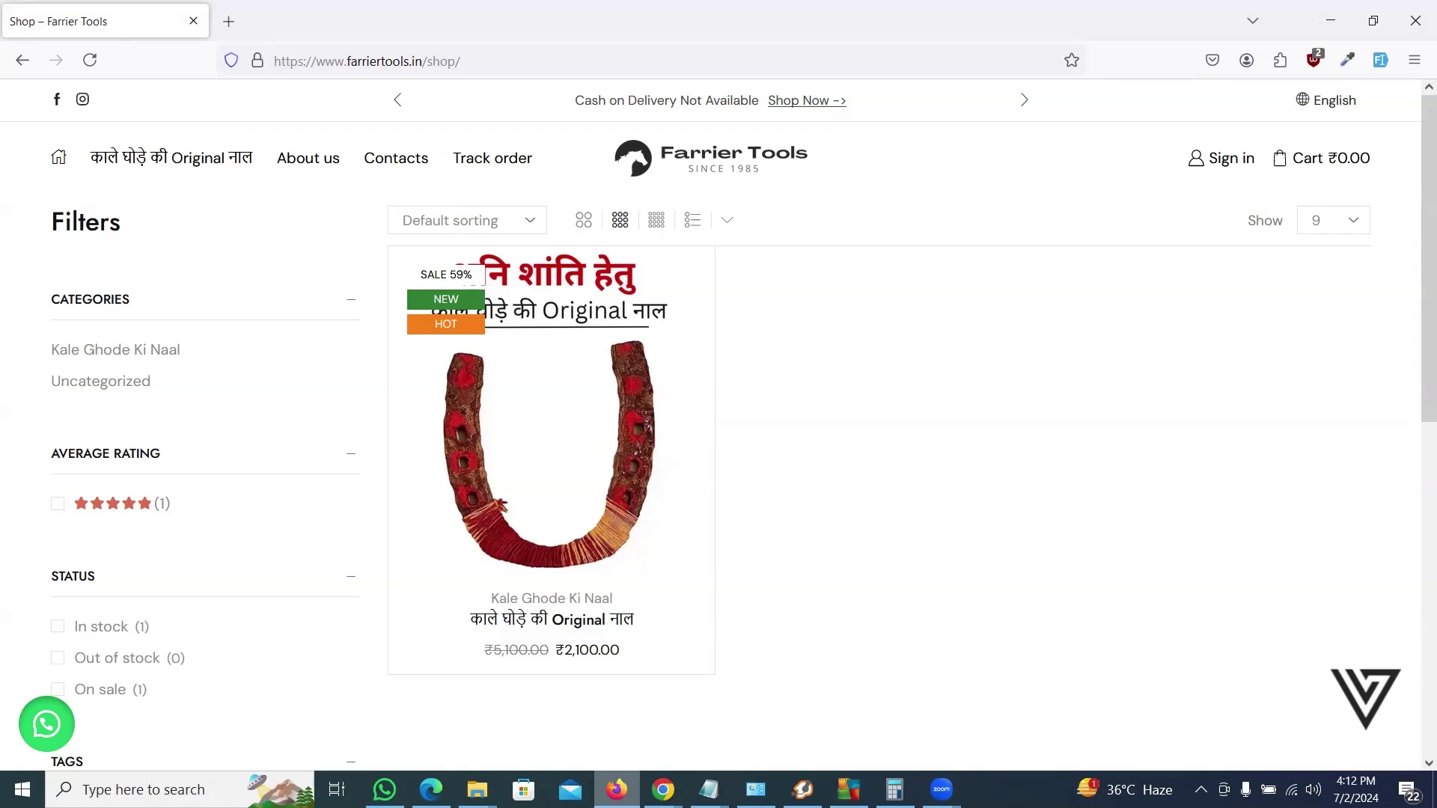
pyautogui.click(565, 390)
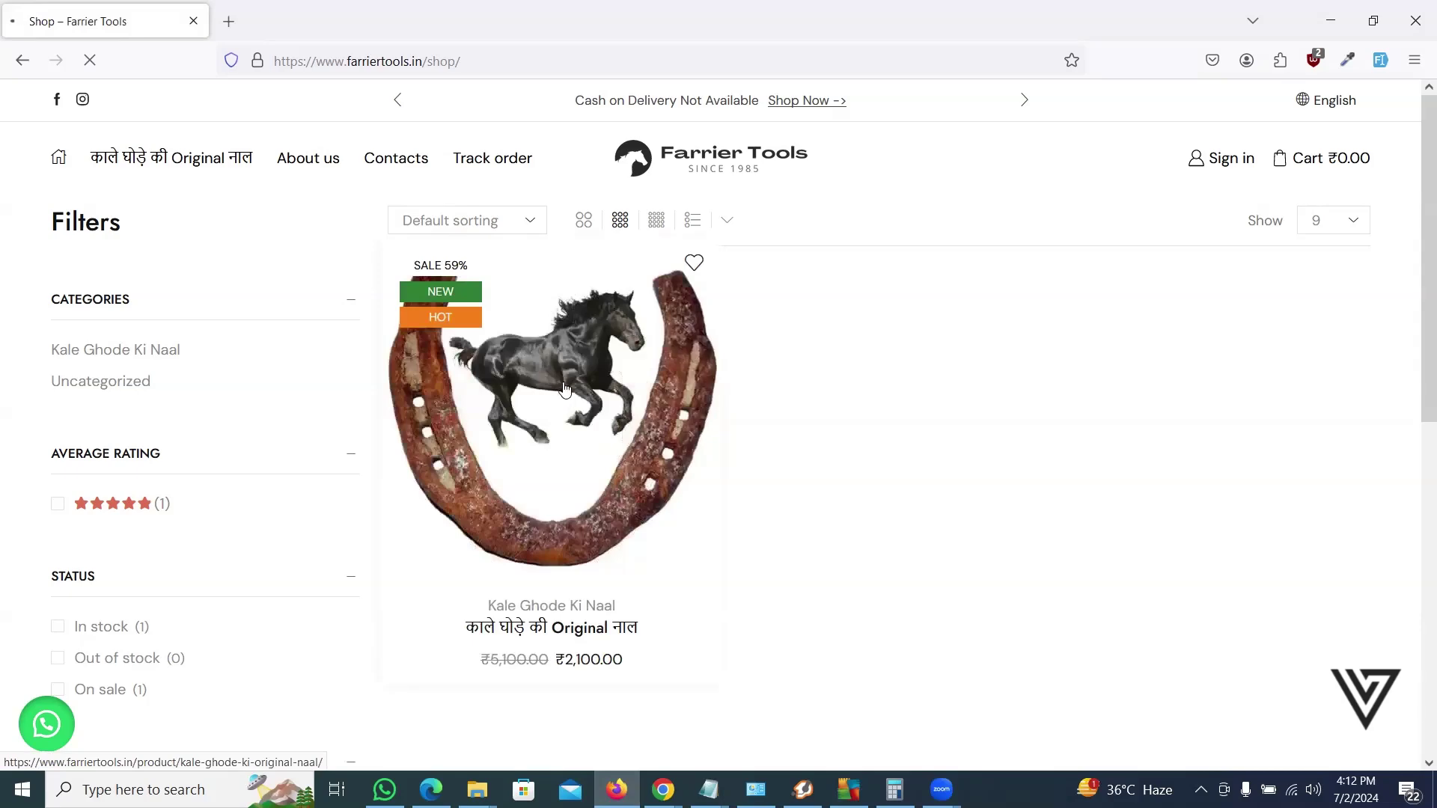
pyautogui.scroll(-3, 826, 376)
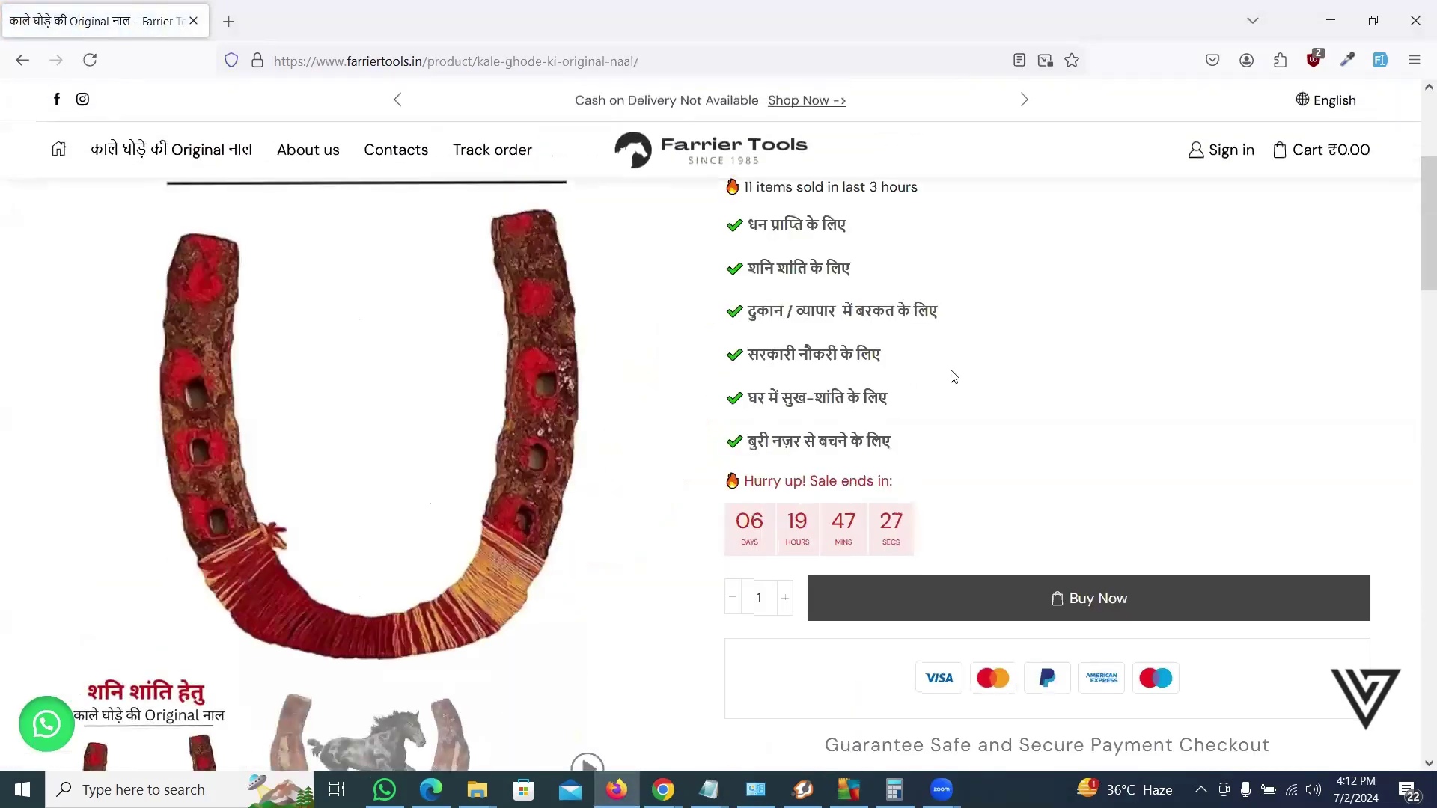
pyautogui.scroll(2, 951, 376)
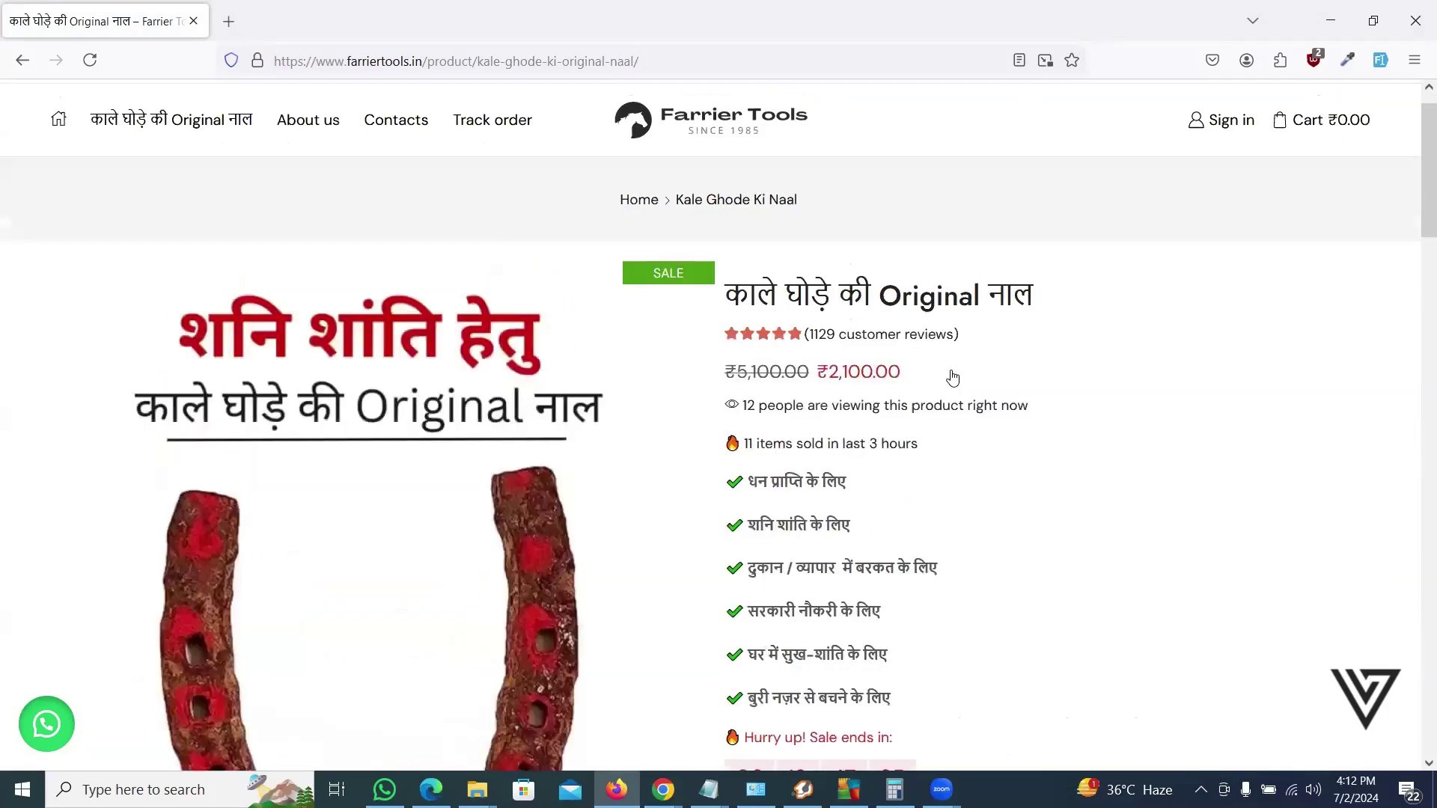
pyautogui.scroll(-2, 951, 377)
pyautogui.scroll(-1, 951, 375)
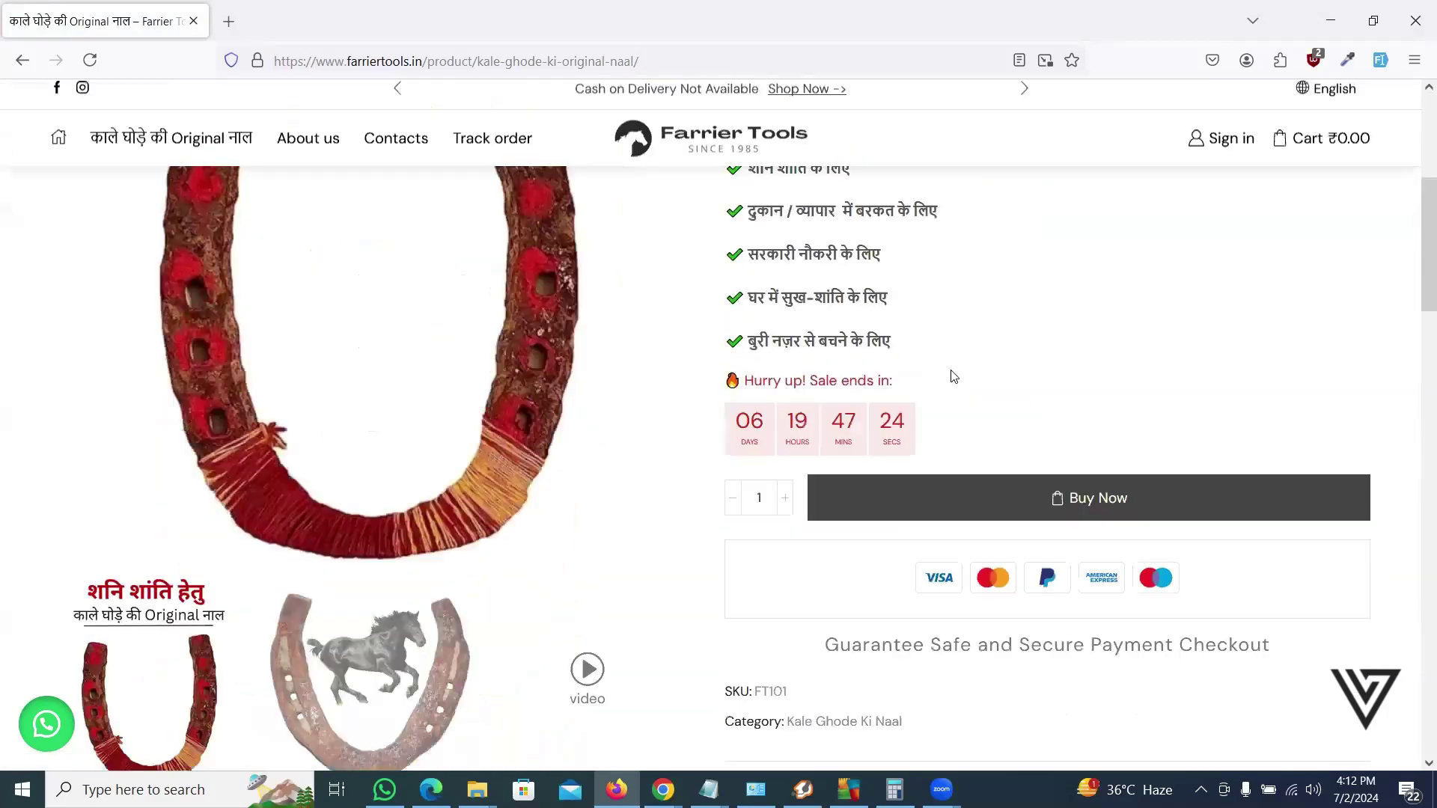
pyautogui.click(1080, 506)
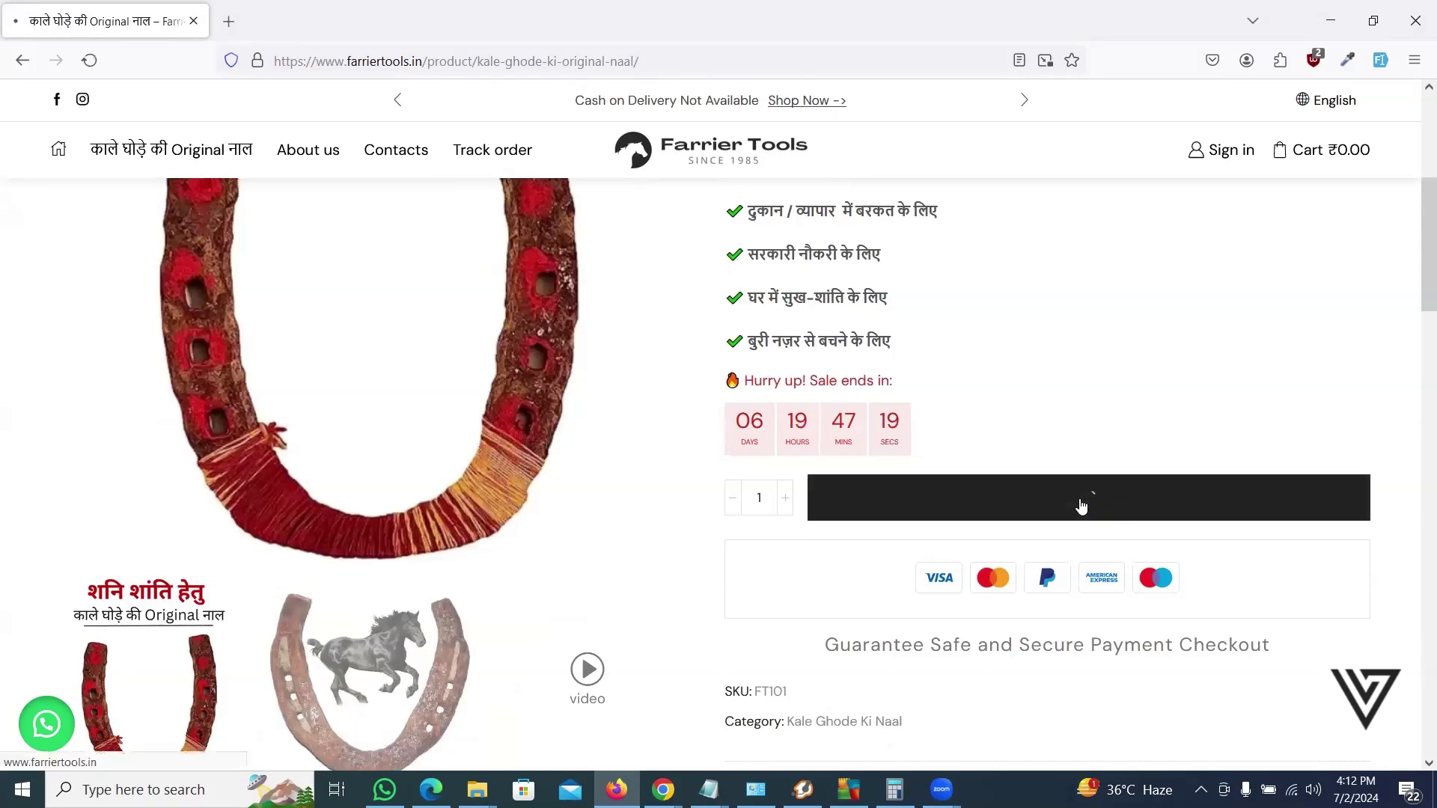
pyautogui.scroll(-2, 1069, 422)
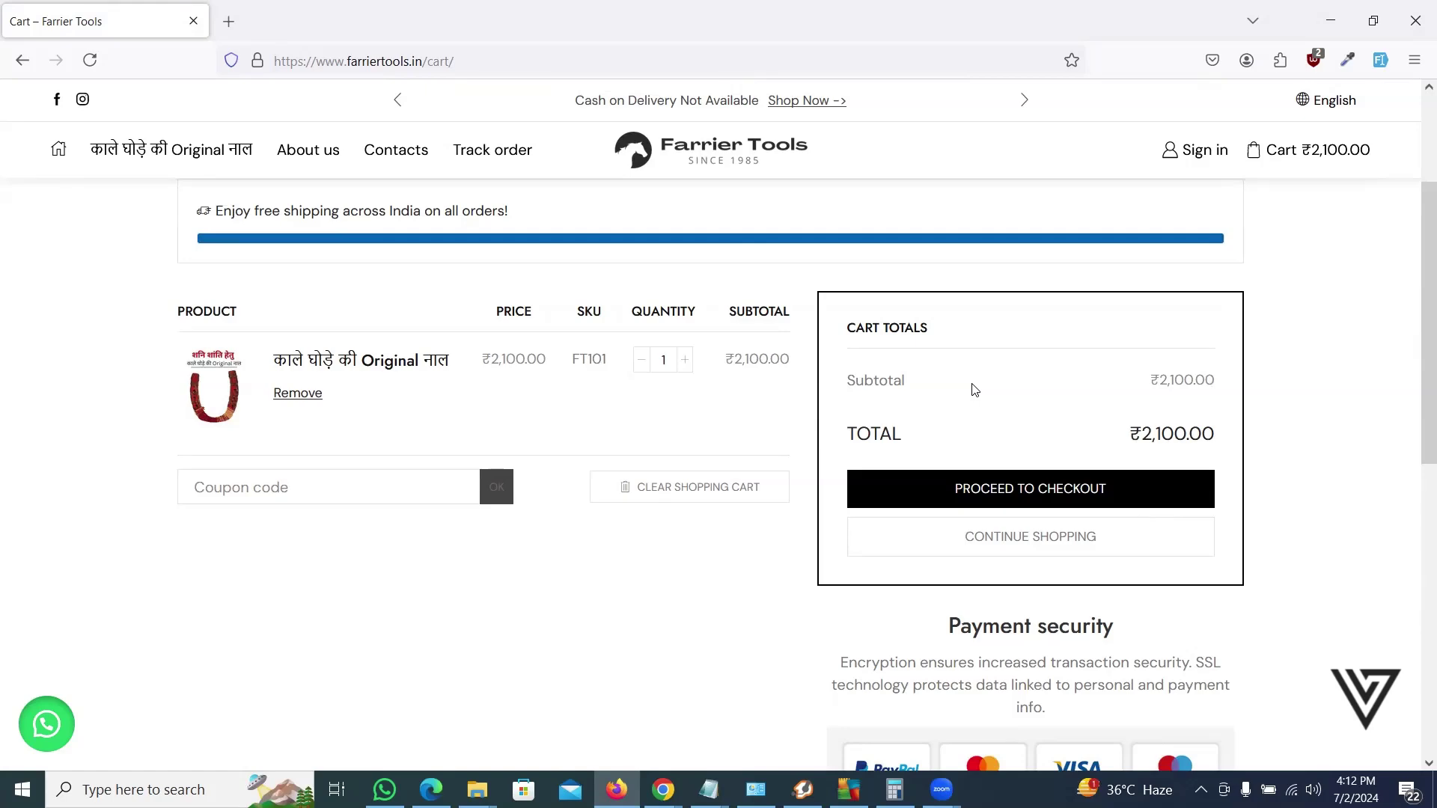
# - Visit checkout, go back to the cart, set the horseshoe quantity to 0, and return to the shop
pyautogui.click(1043, 494)
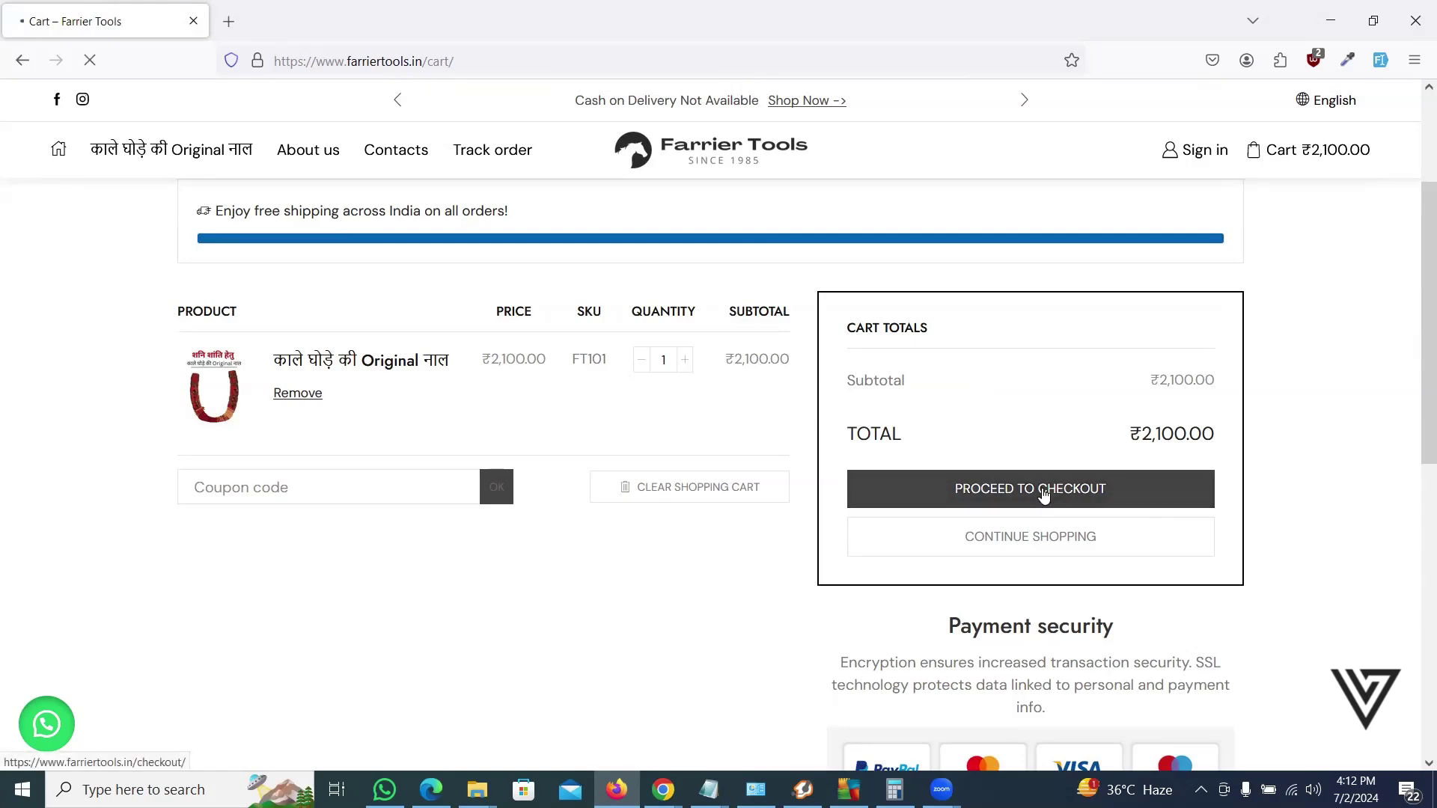
pyautogui.scroll(-2, 593, 412)
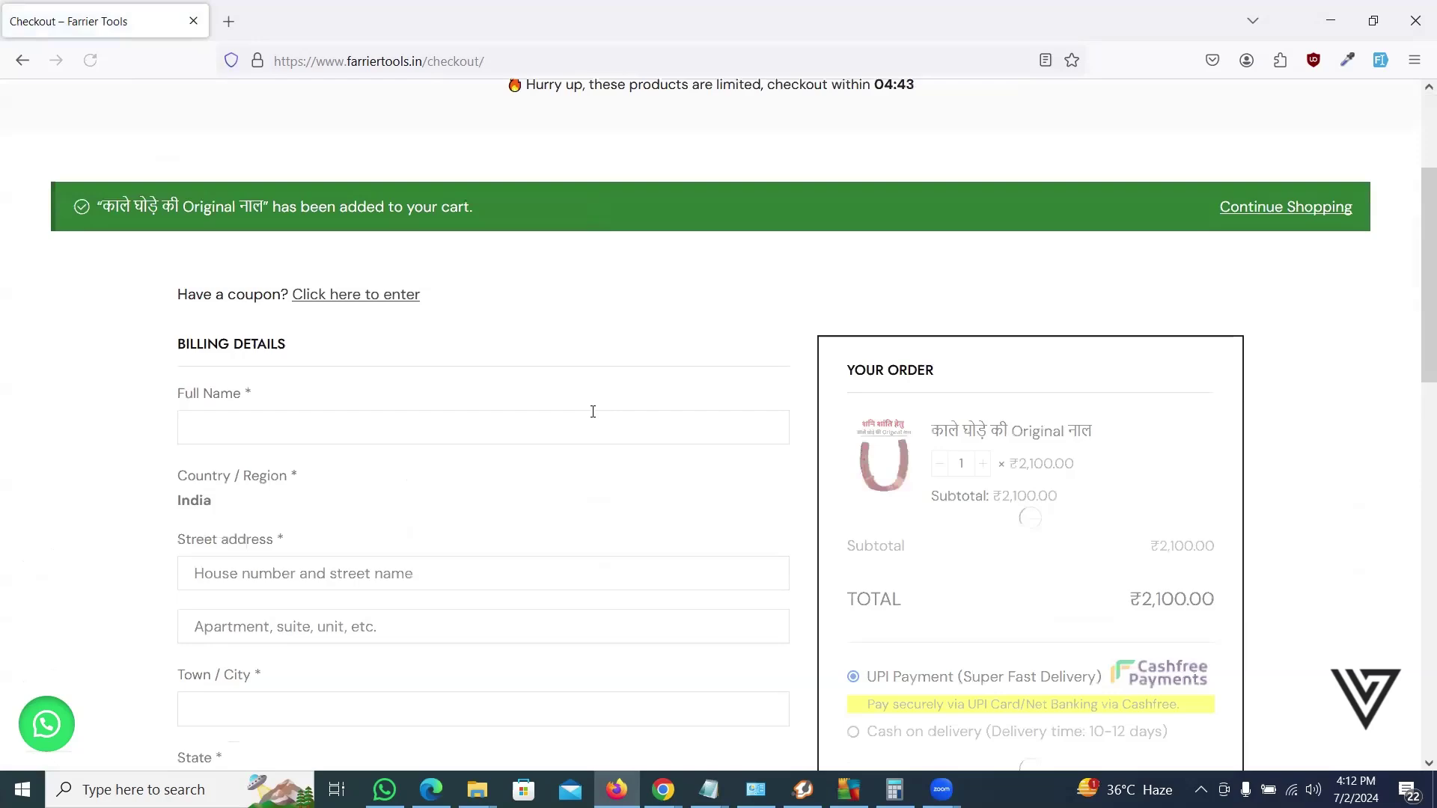
pyautogui.scroll(-1, 598, 417)
pyautogui.click(1306, 160)
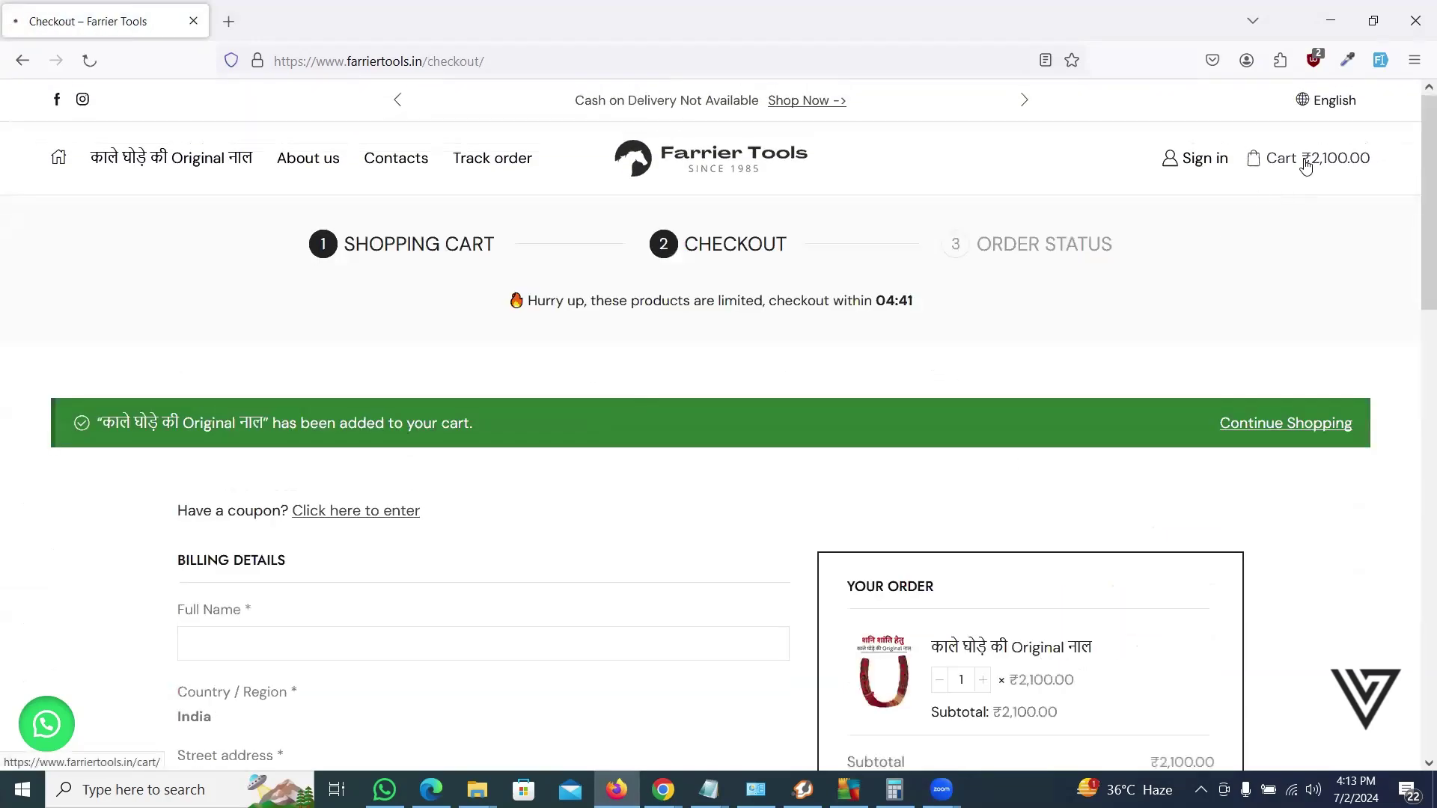
pyautogui.scroll(-3, 767, 417)
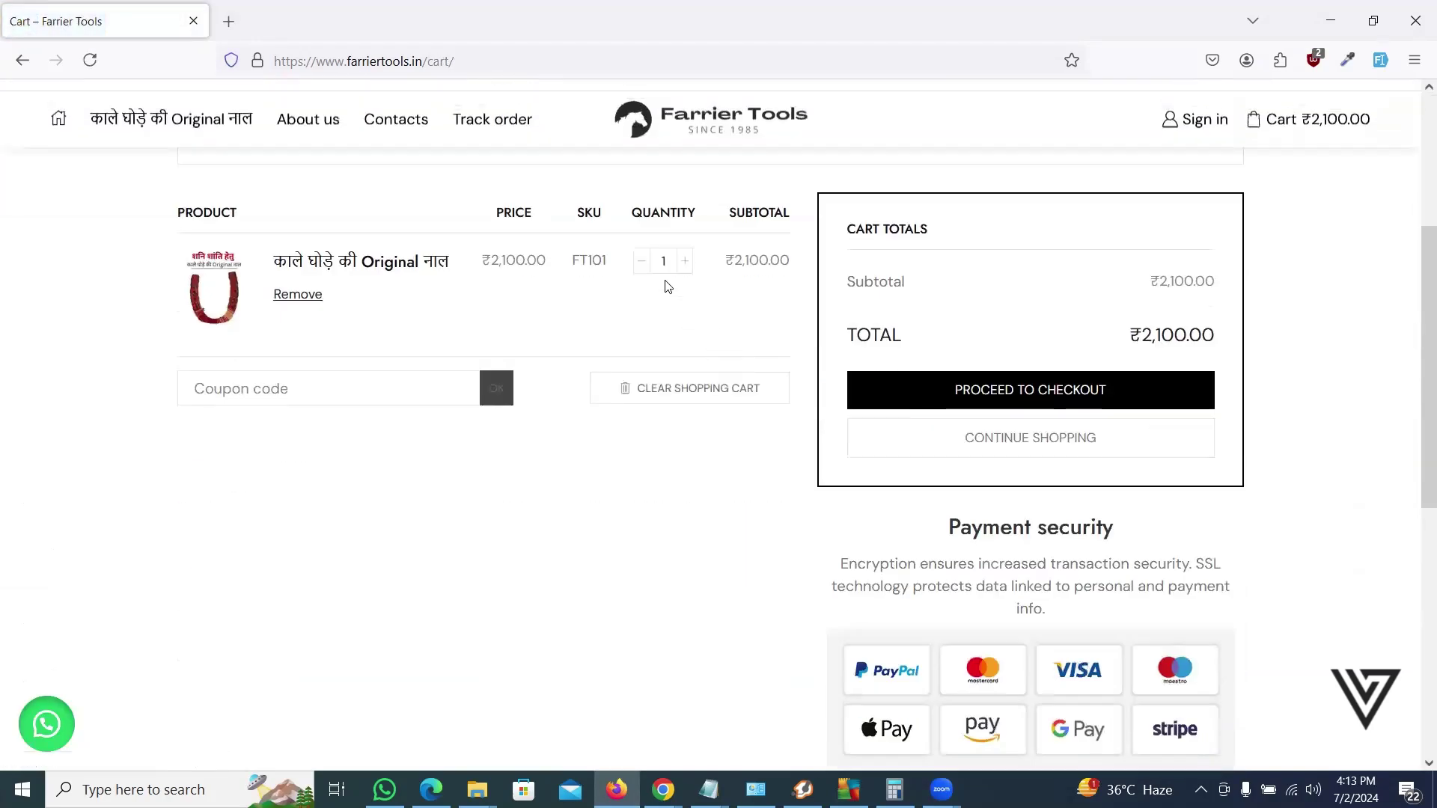
pyautogui.click(643, 262)
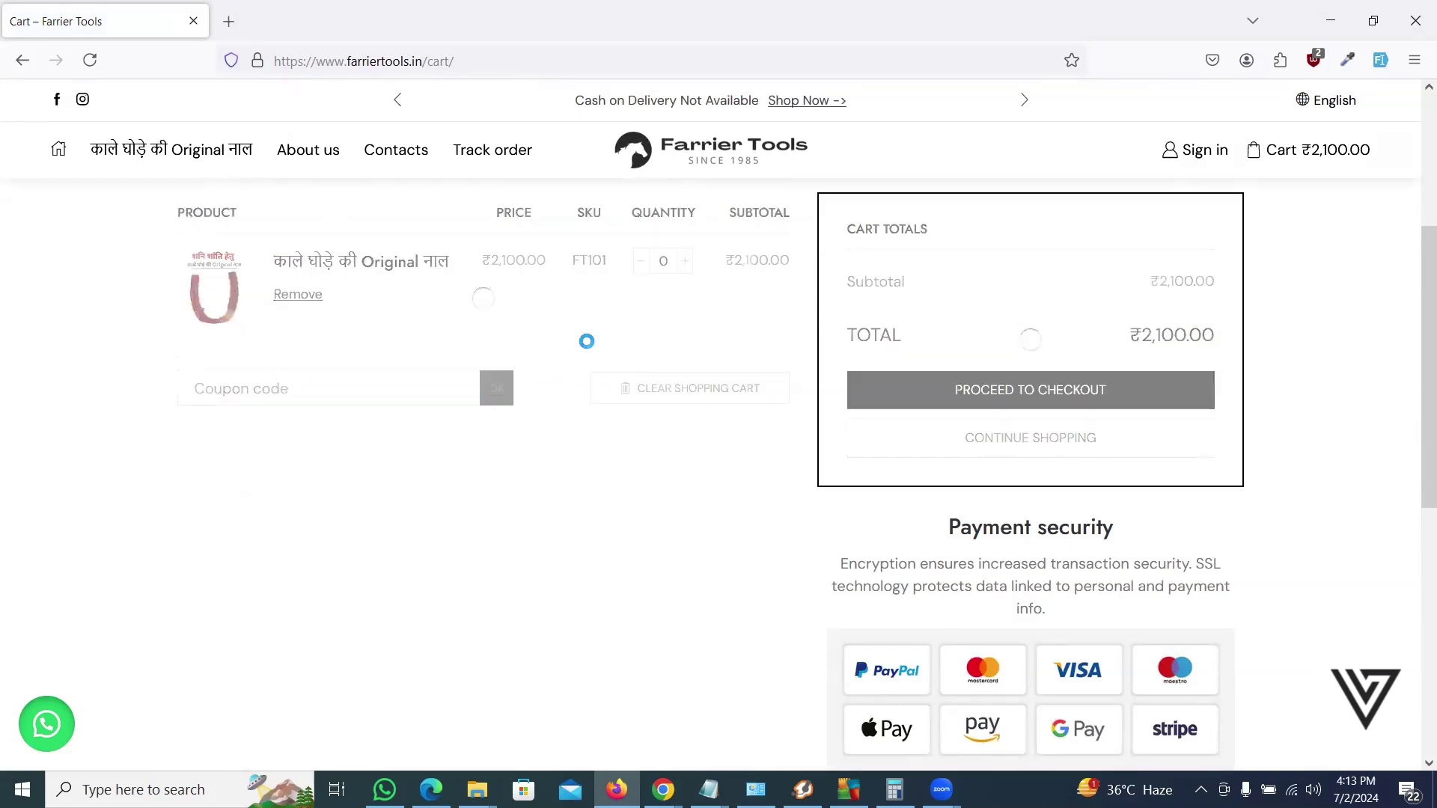
pyautogui.click(699, 460)
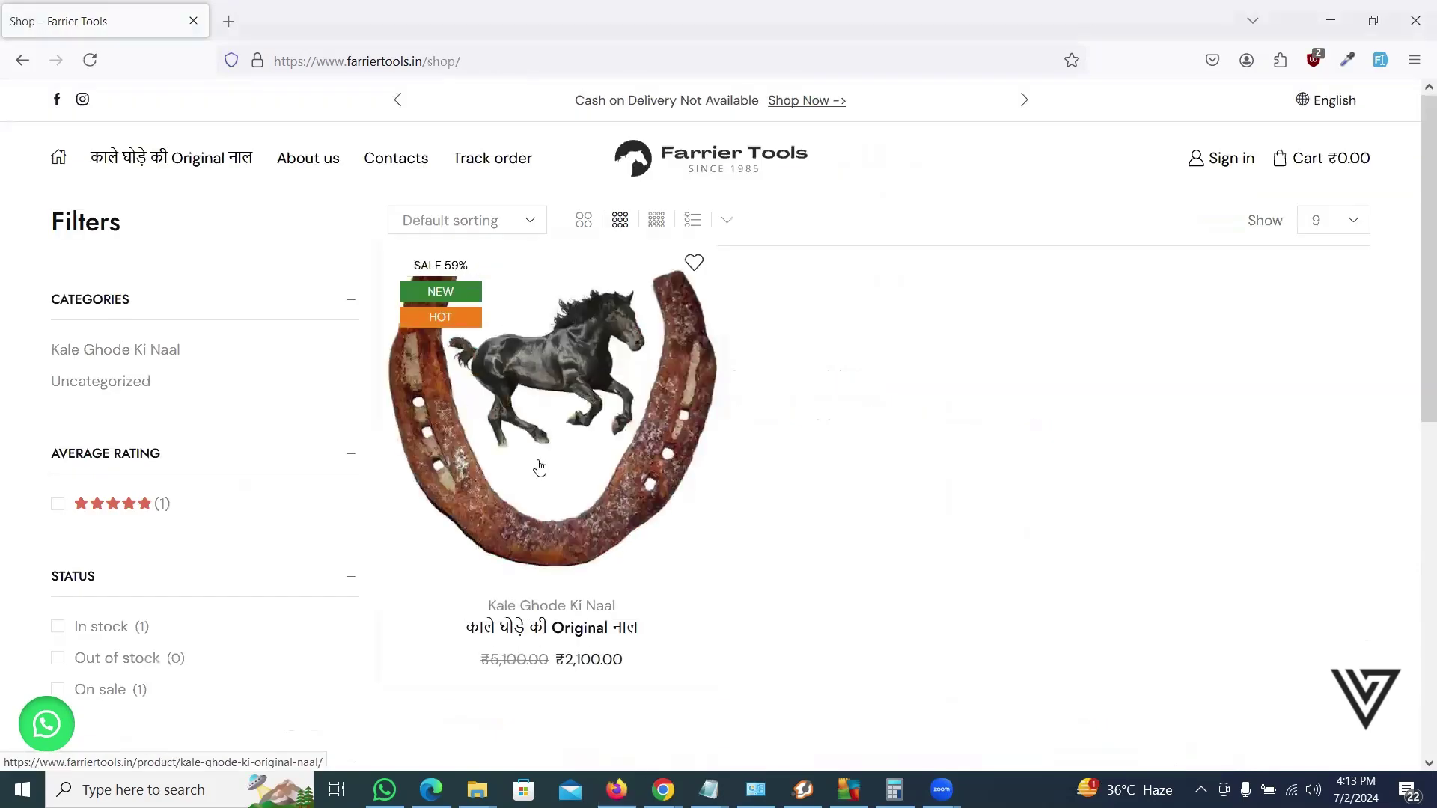
# - Show the Add to cart behaviour options on the WooCommerce Settings Products tab
pyautogui.moveTo(662, 788)
pyautogui.click(99, 726)
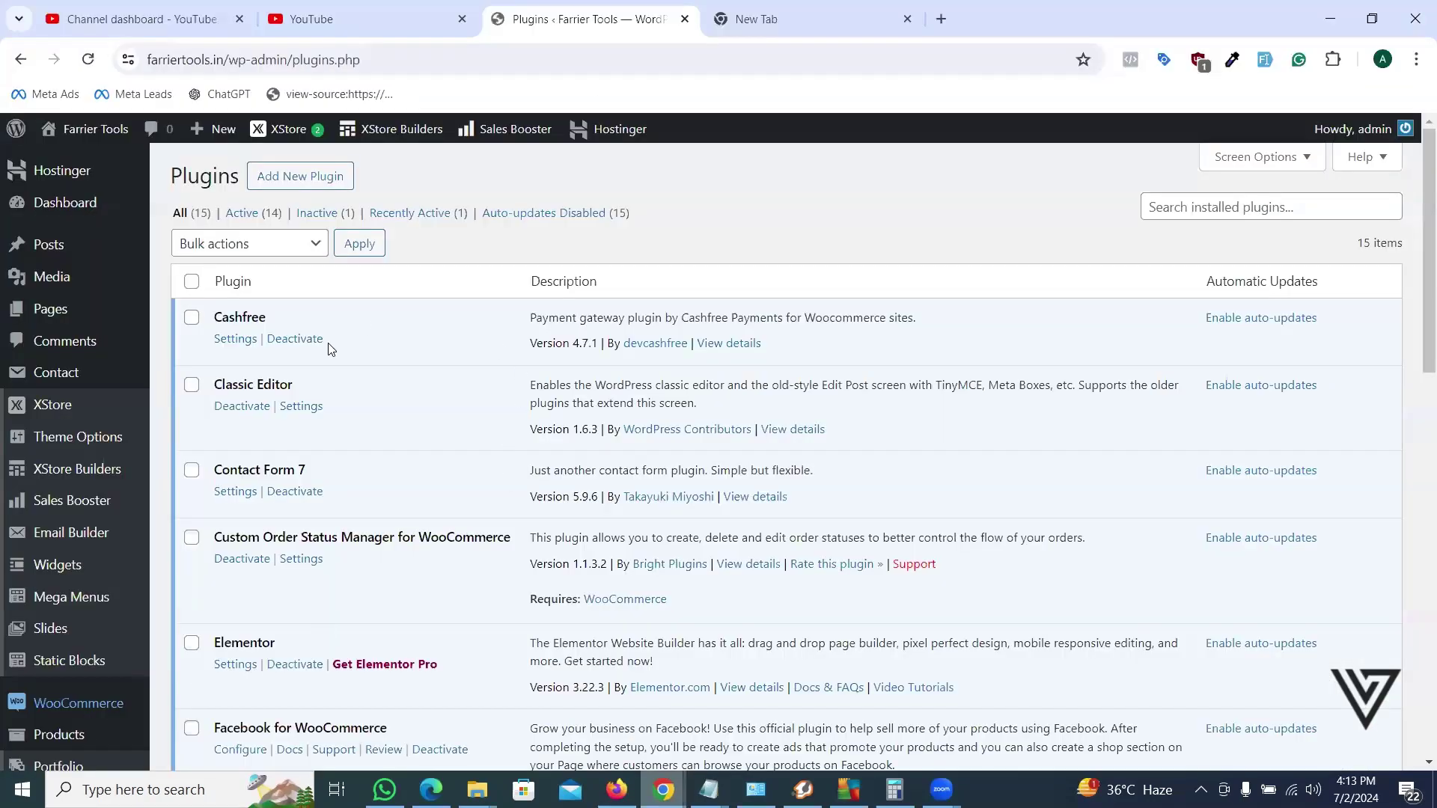
pyautogui.scroll(-3, 168, 450)
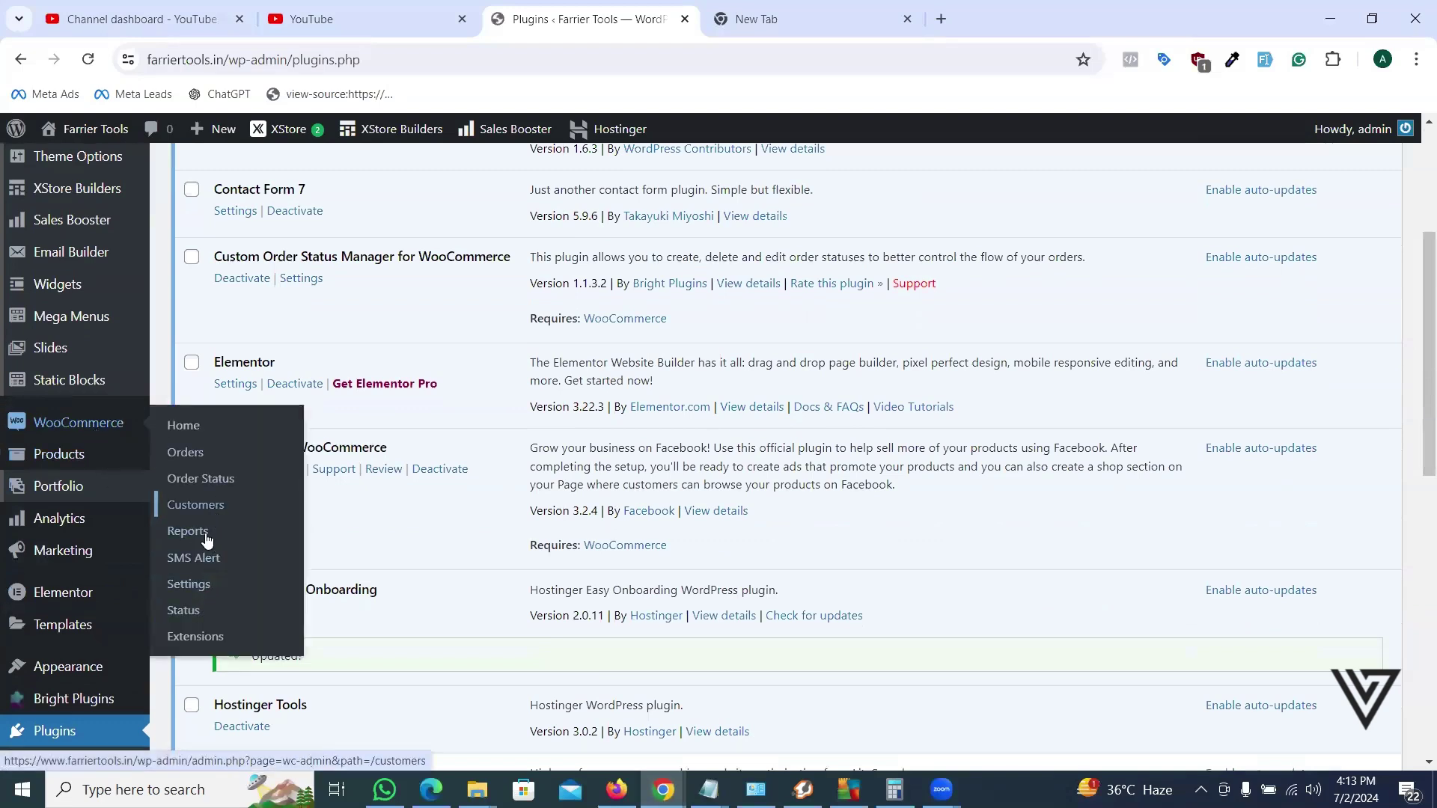
pyautogui.click(197, 585)
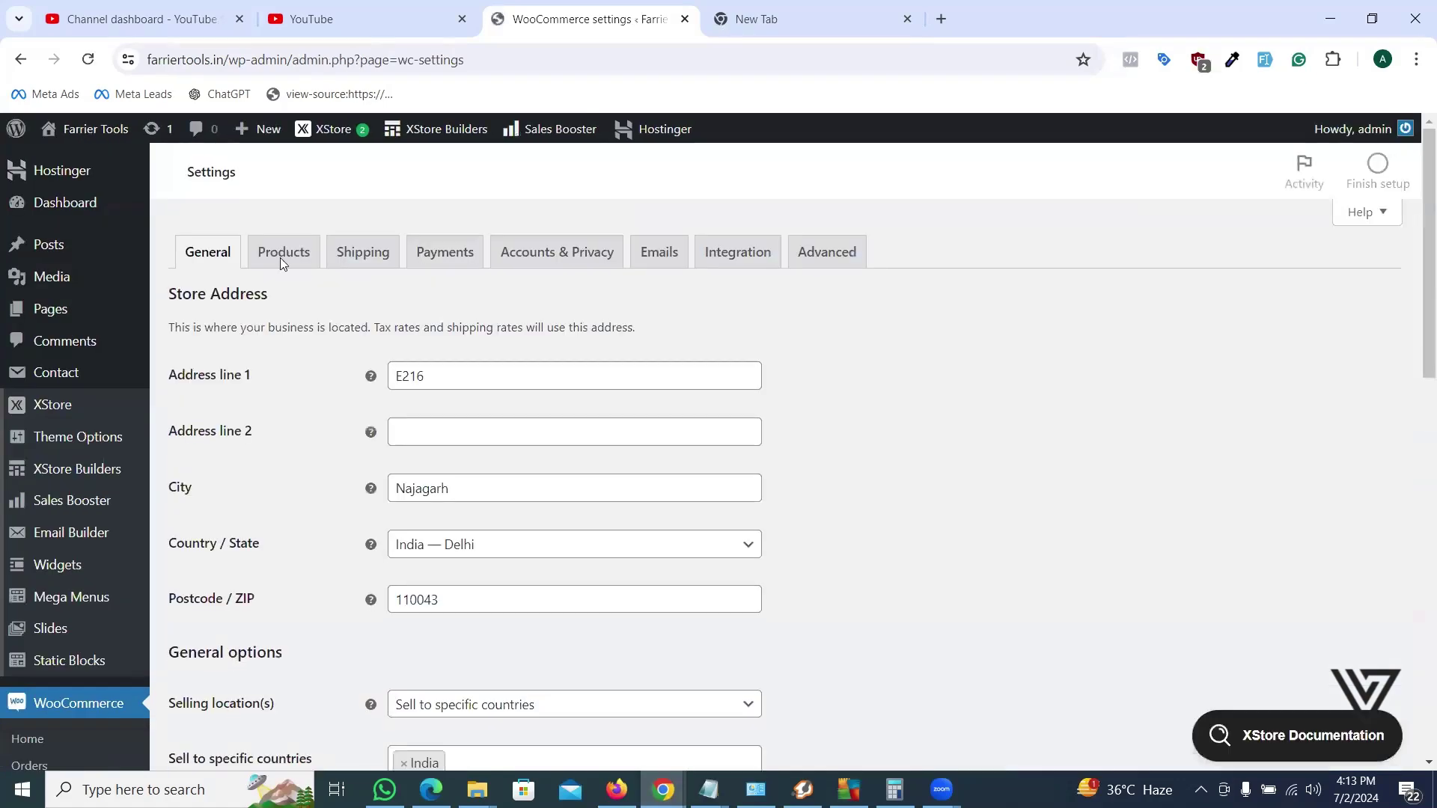
pyautogui.click(270, 247)
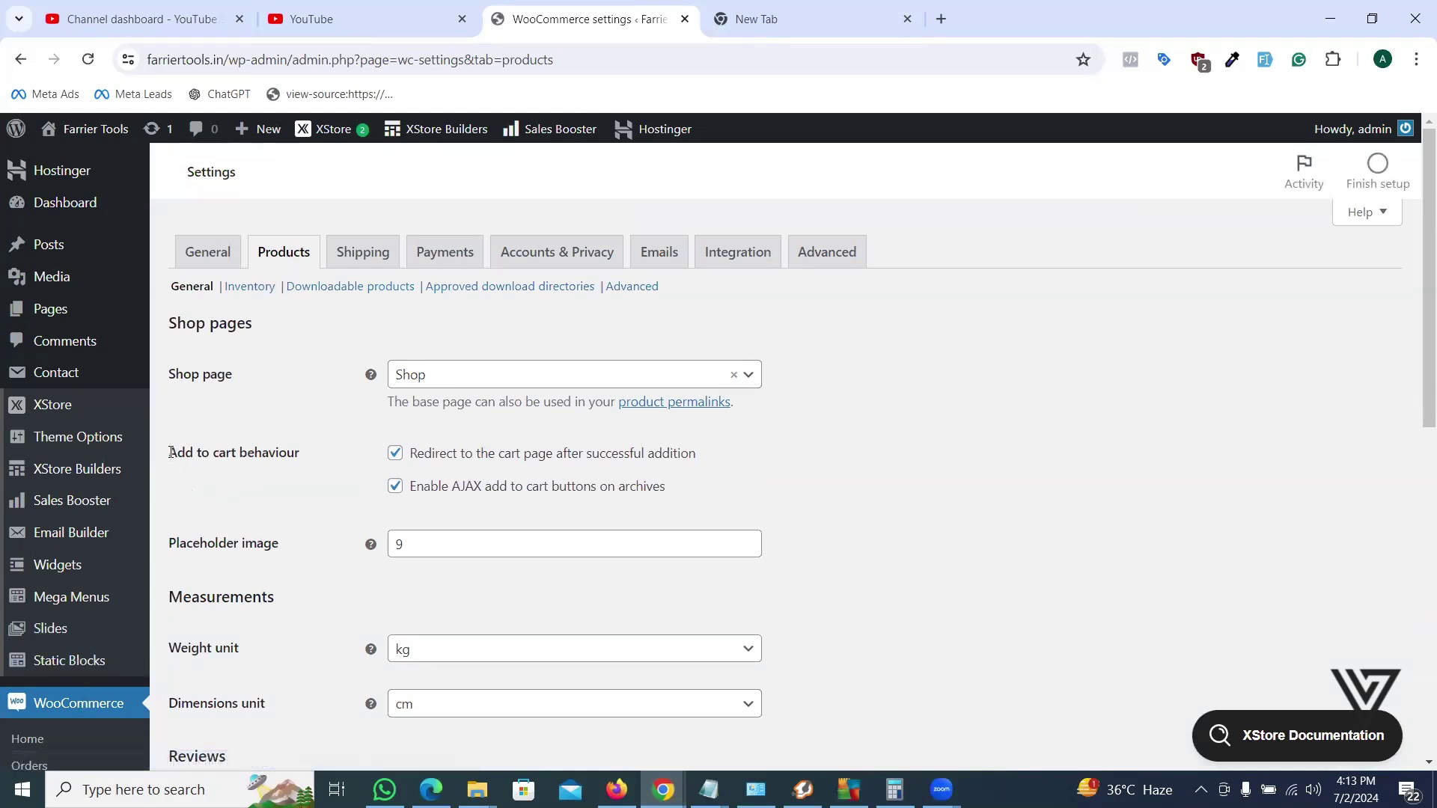
pyautogui.moveTo(171, 455); pyautogui.dragTo(305, 472)
pyautogui.click(306, 471)
pyautogui.scroll(-2, 884, 340)
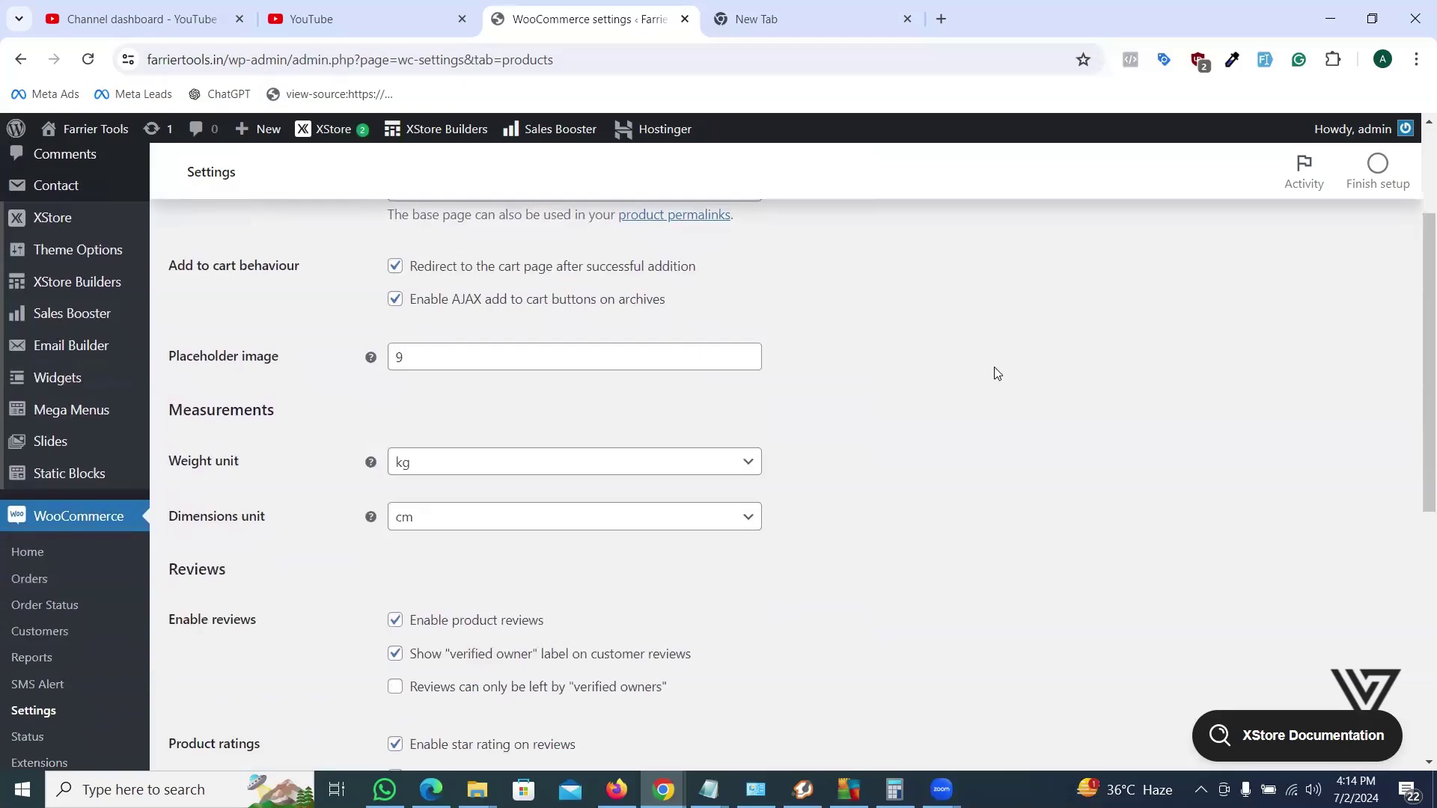
# - Switch back to the Farrier Tools shop page, where the cart shows ₹0.00
pyautogui.click(616, 789)
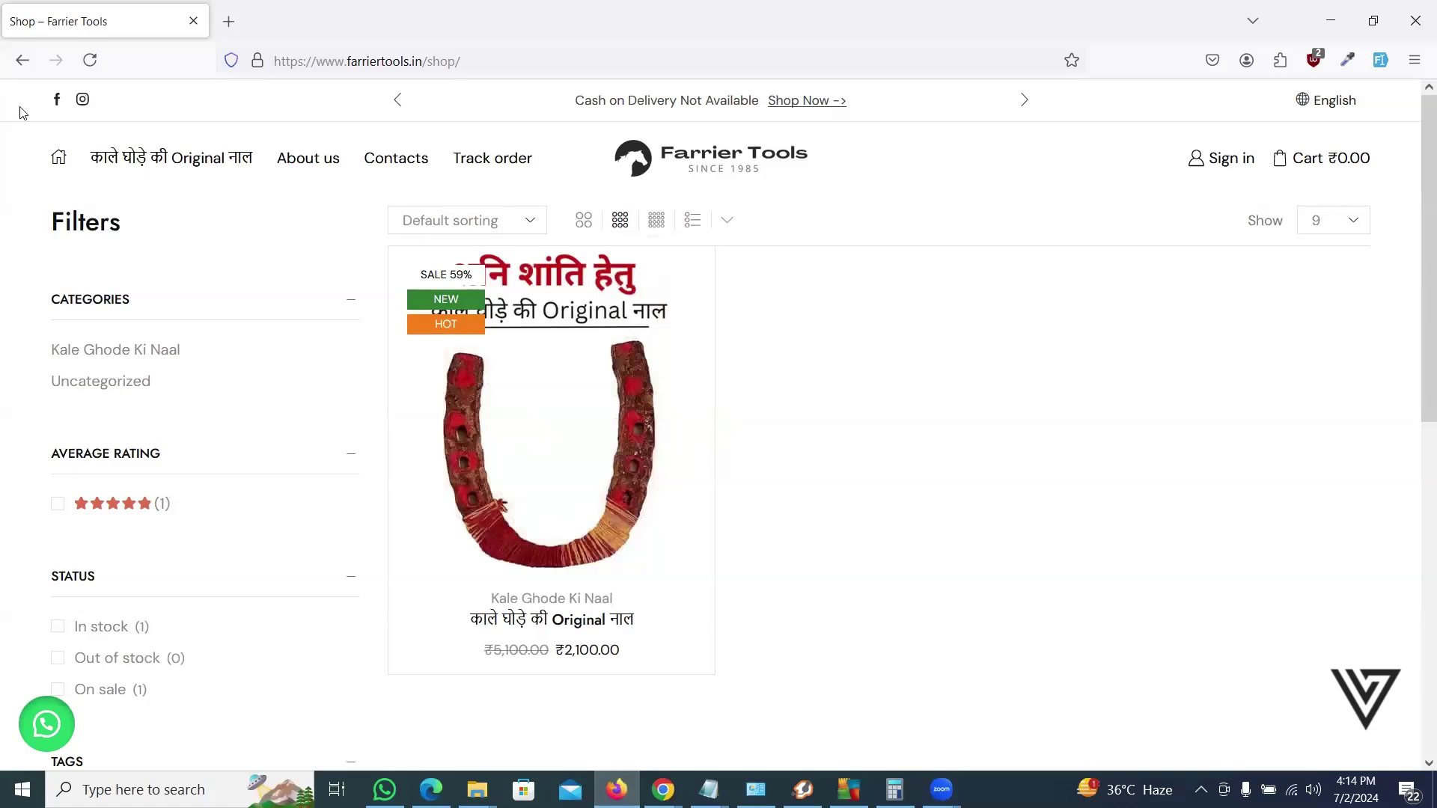
# - Reload the shop and buy the horseshoe product again as a test
pyautogui.click(91, 61)
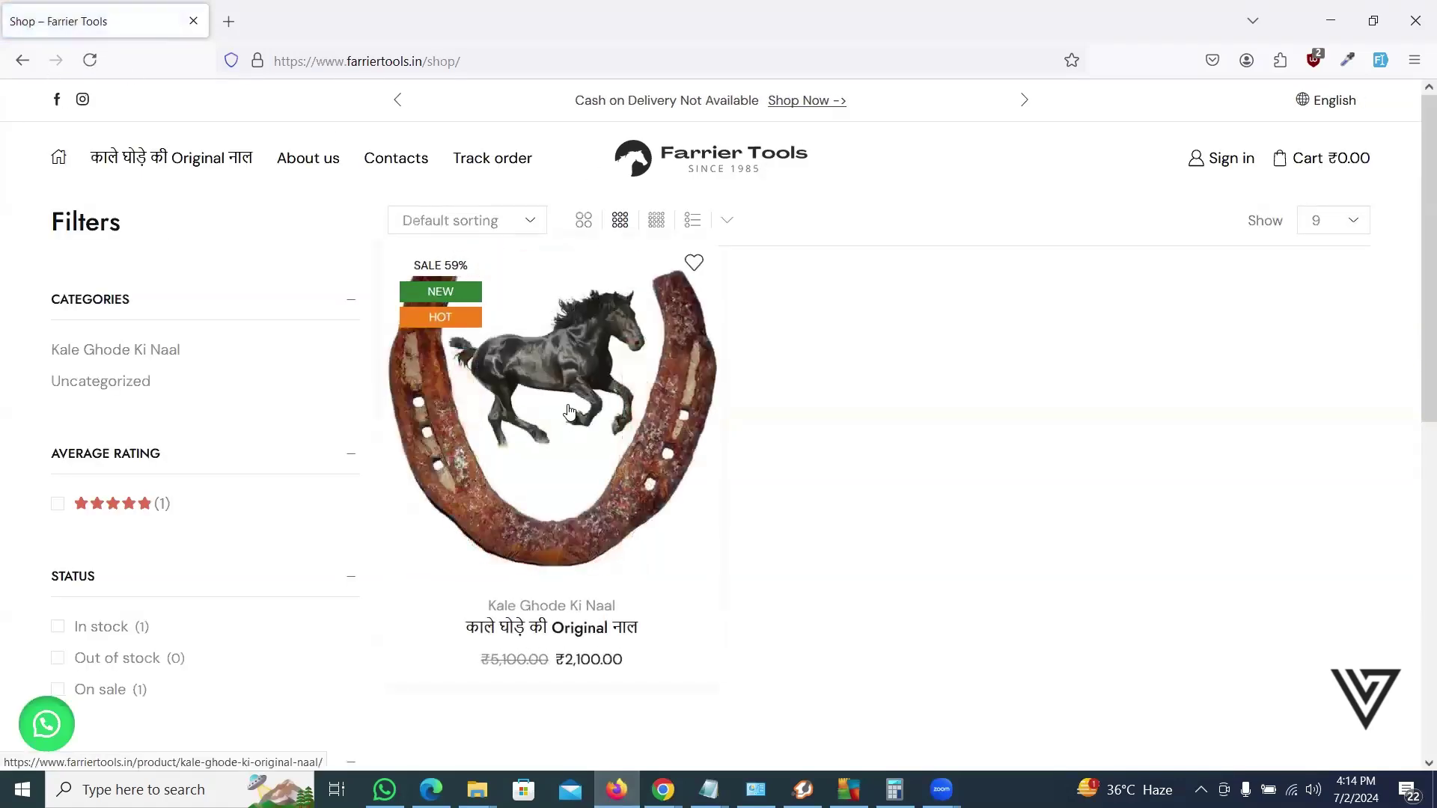
pyautogui.click(582, 395)
pyautogui.scroll(-5, 1101, 411)
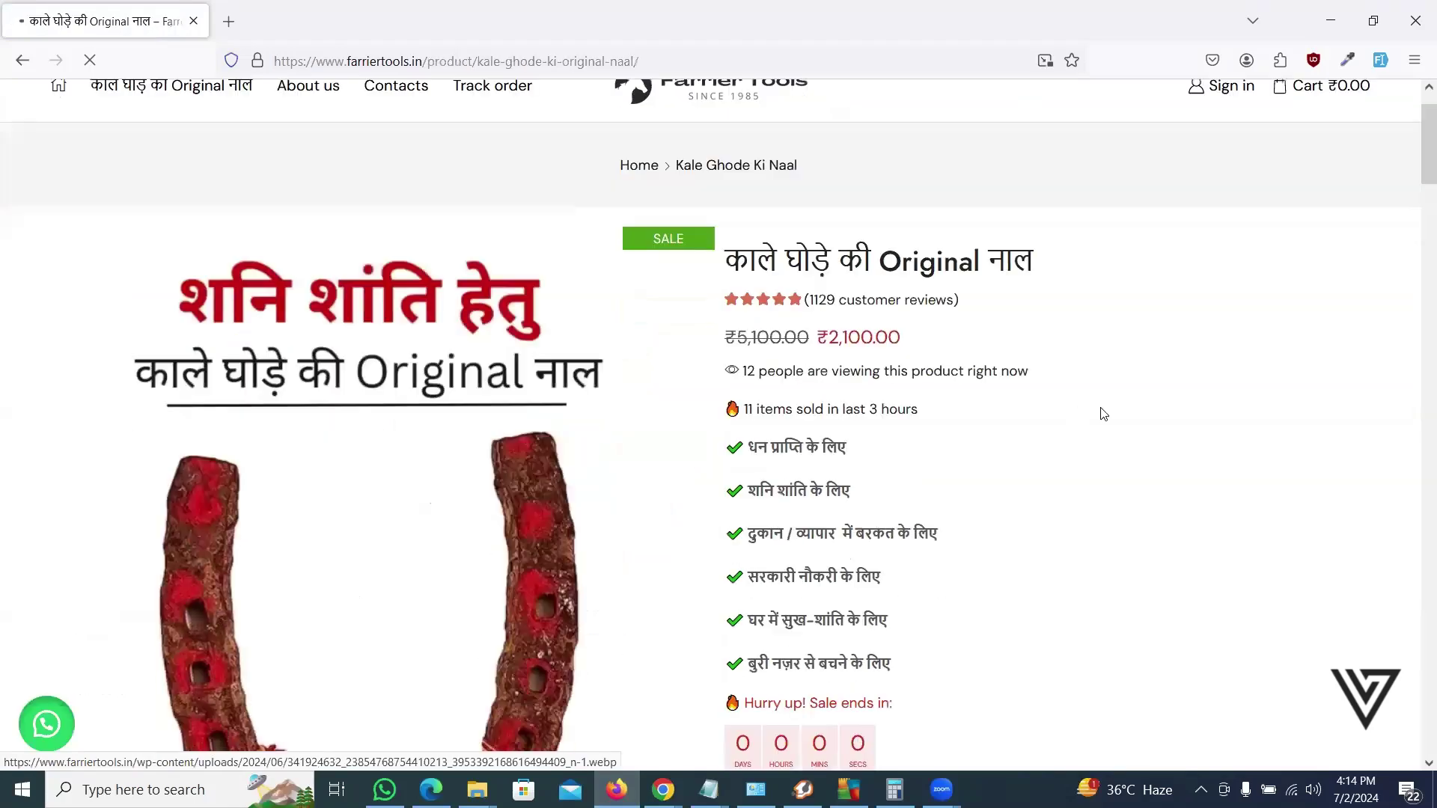
pyautogui.click(1082, 418)
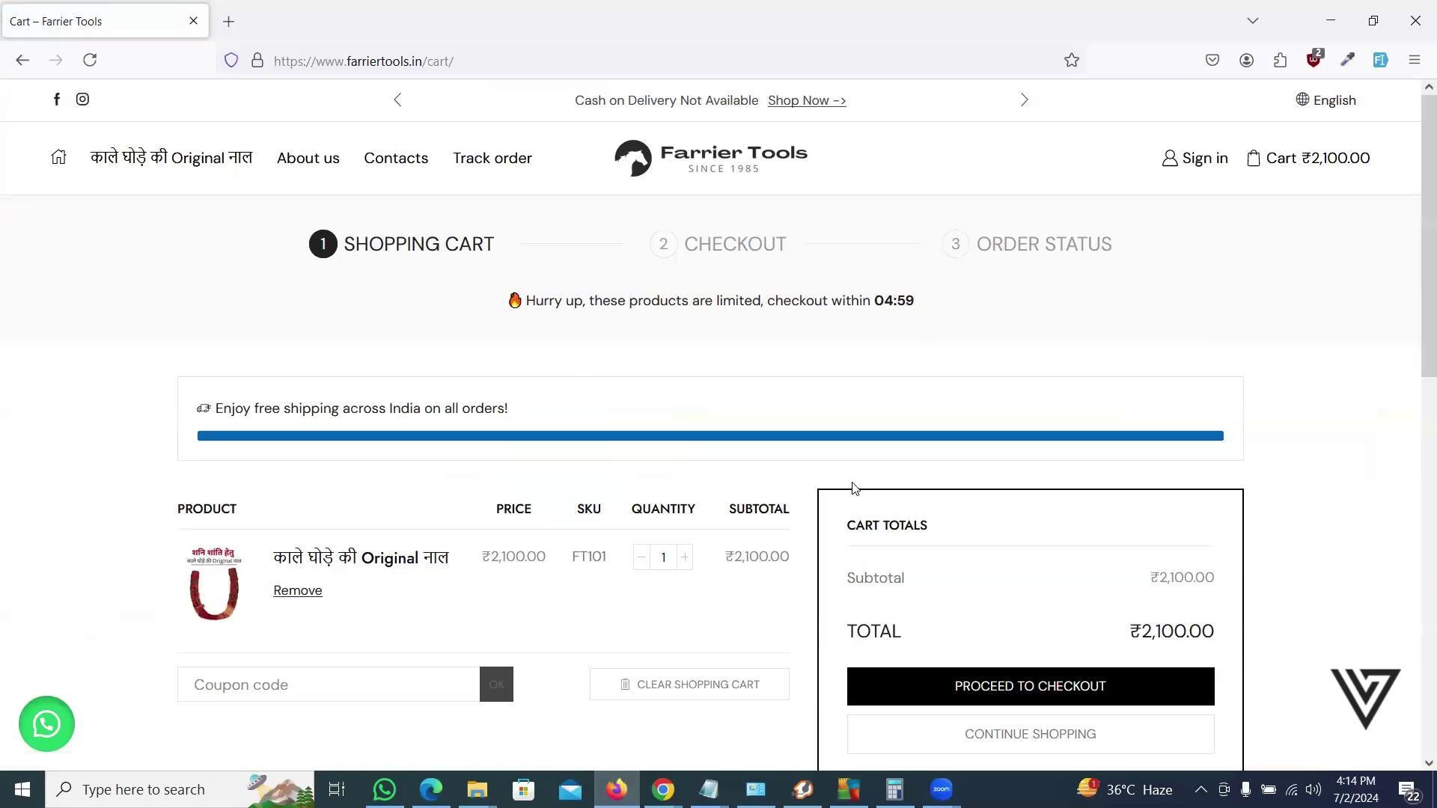
pyautogui.scroll(-3, 976, 497)
pyautogui.scroll(3, 1094, 362)
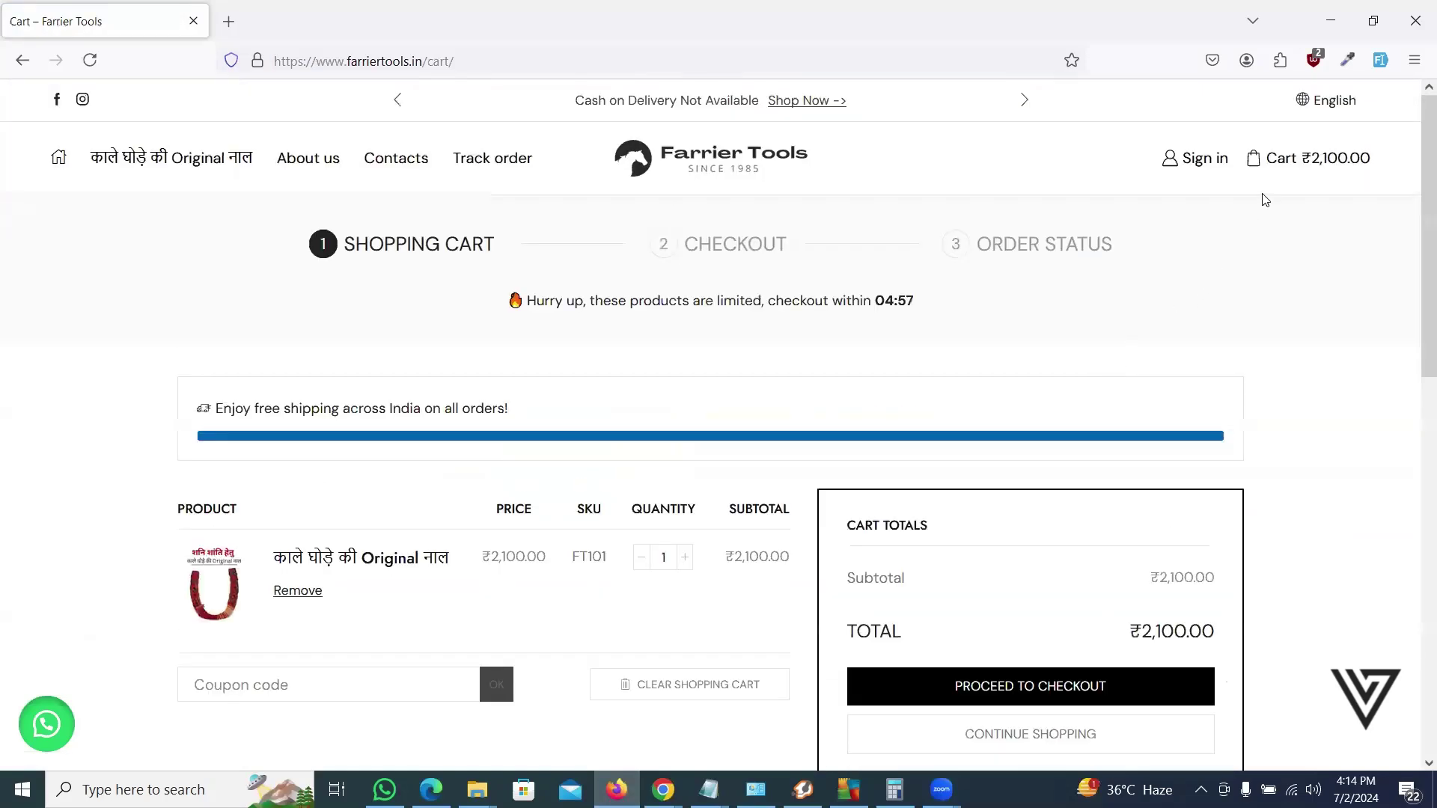
# - Remove the horseshoe from the cart page, leaving the cart empty
pyautogui.click(1280, 169)
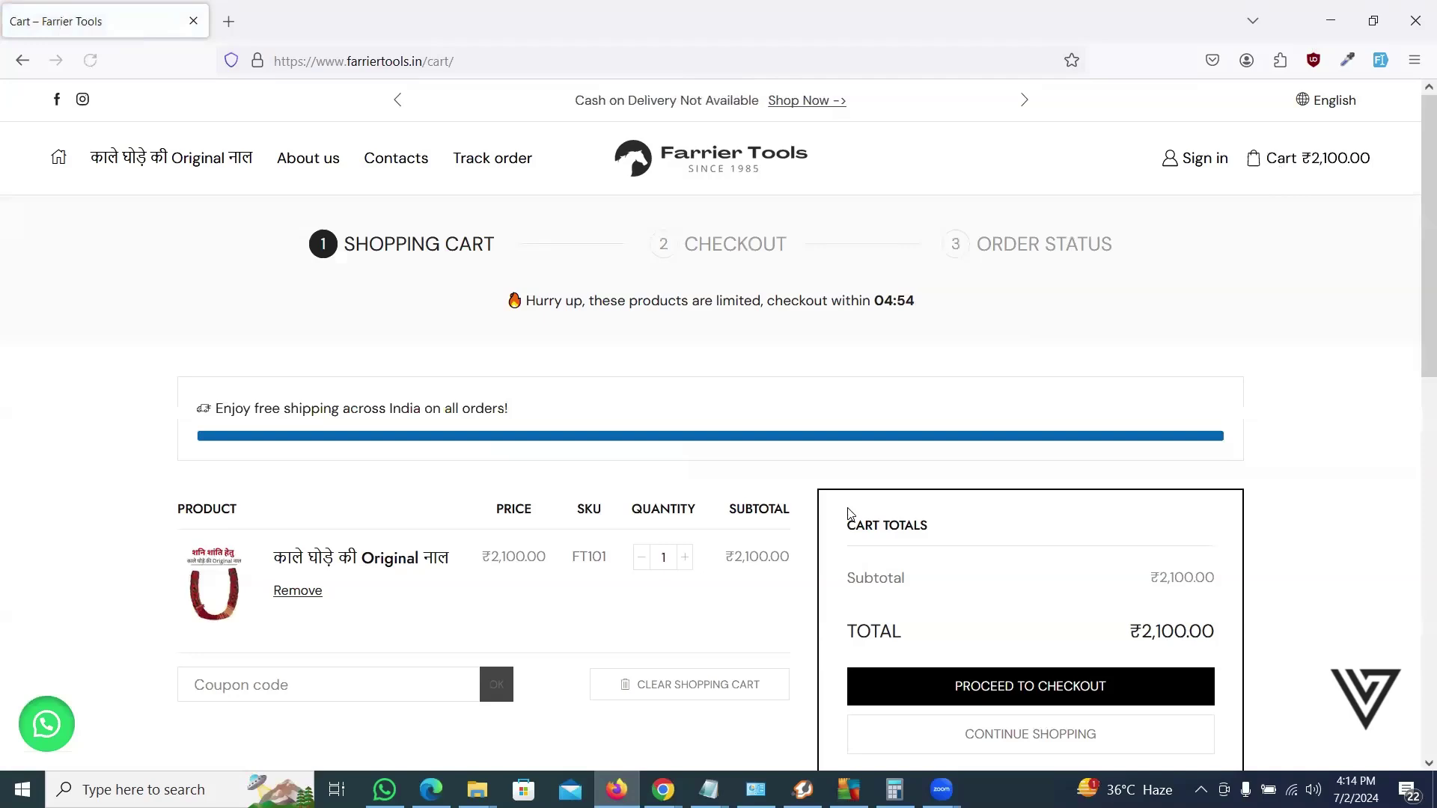
pyautogui.click(298, 591)
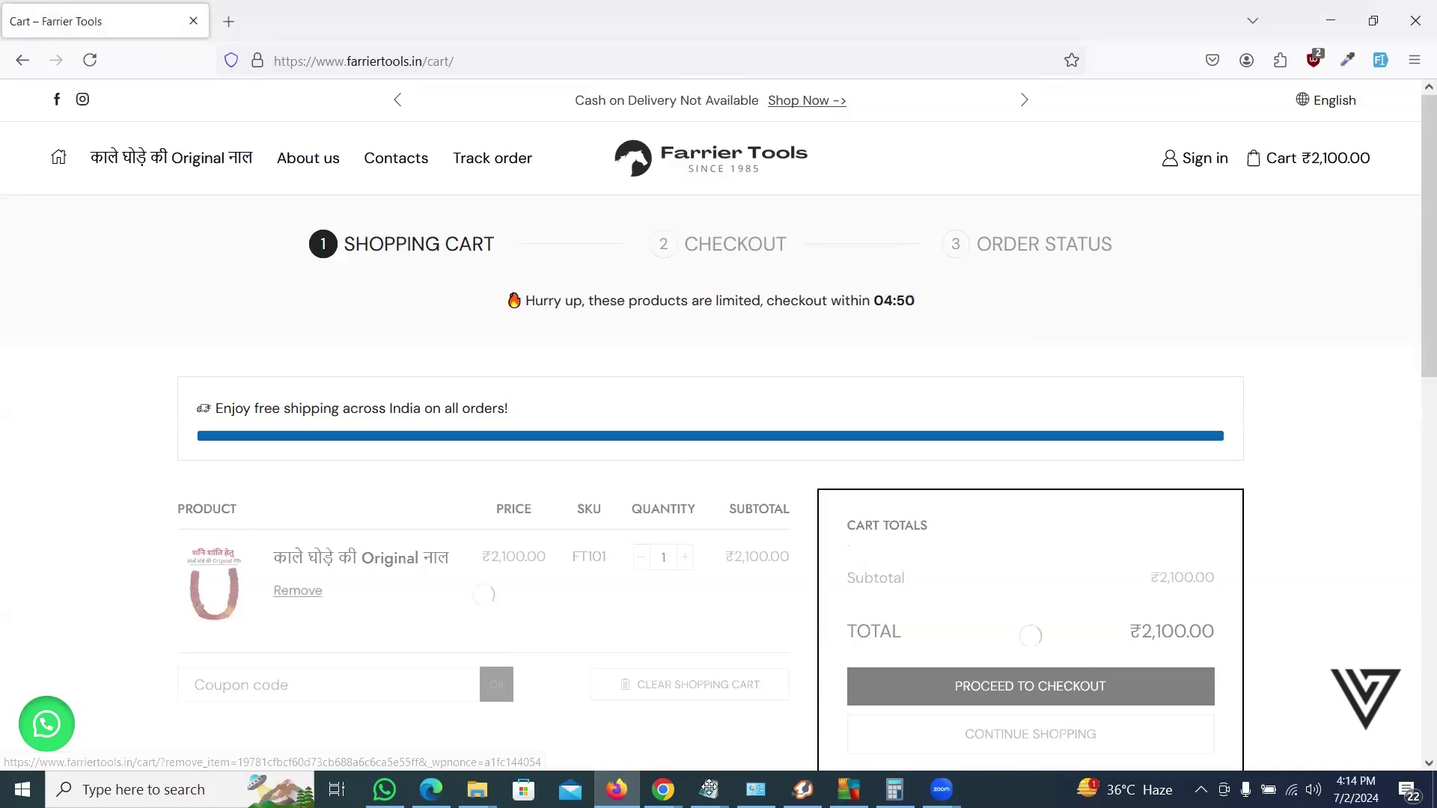
pyautogui.click(1059, 719)
# - Select the Notepad redirect snippet and open the Theme File Editor for the XStore child theme
pyautogui.hotkey('ctrl', 'a')
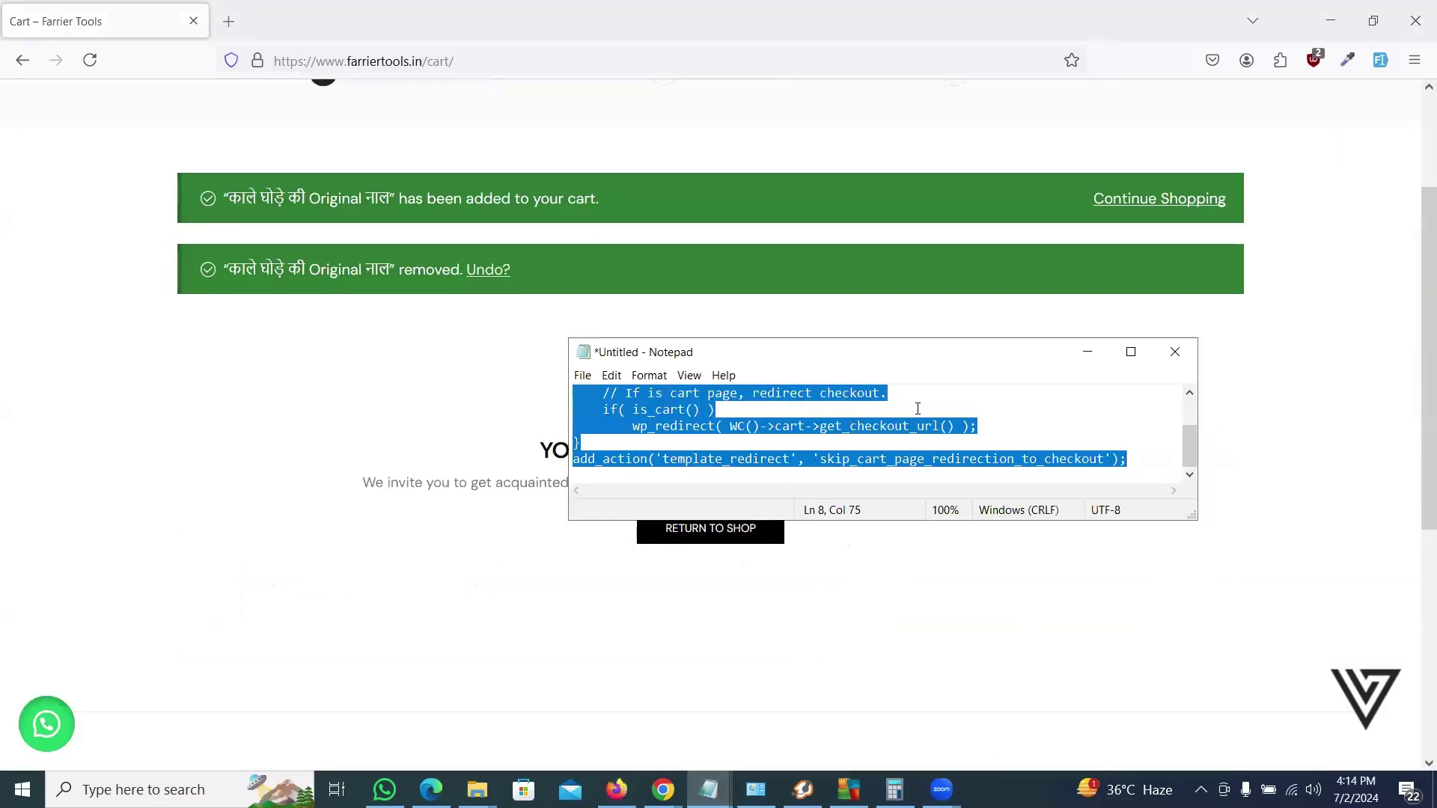
pyautogui.click(1088, 351)
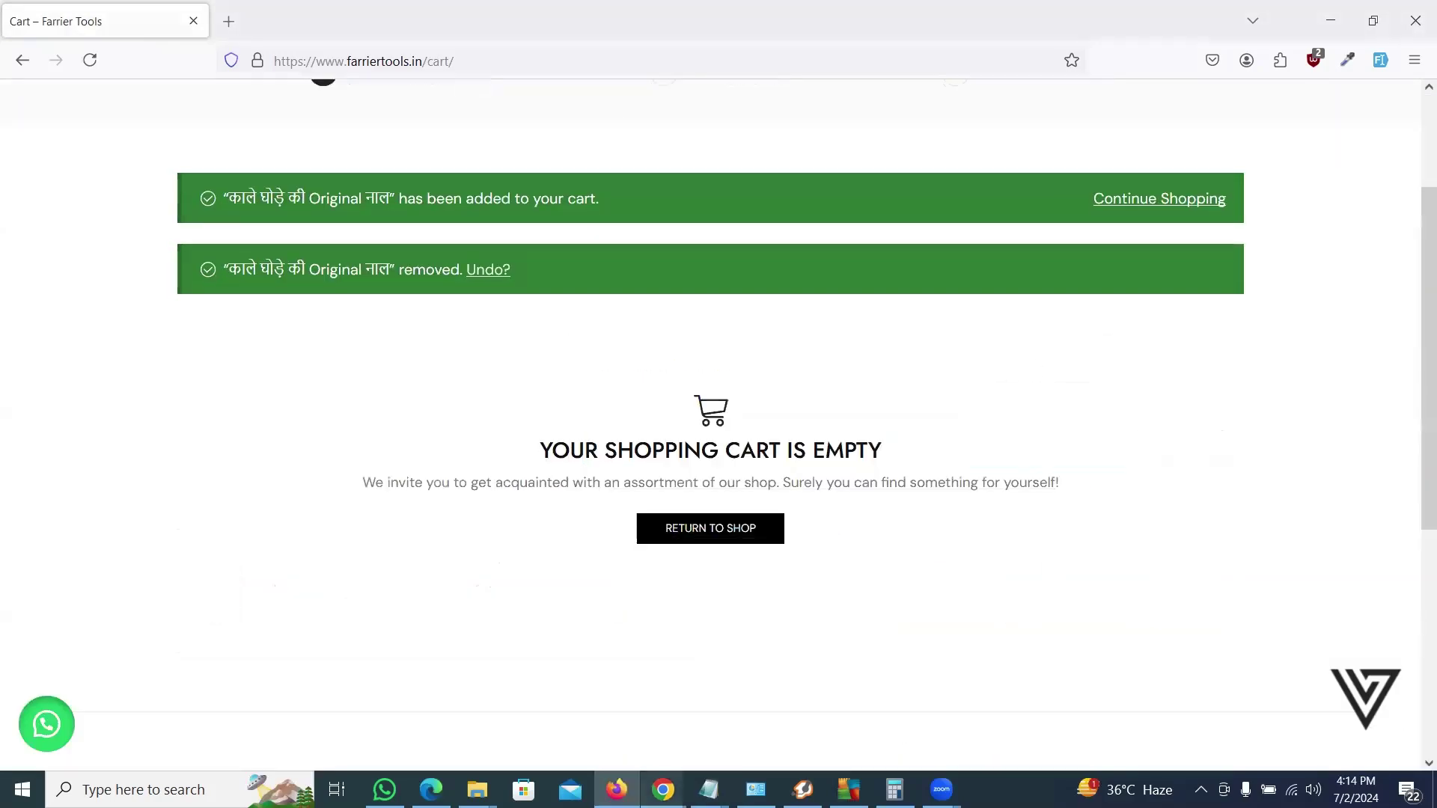
pyautogui.moveTo(662, 789)
pyautogui.click(73, 731)
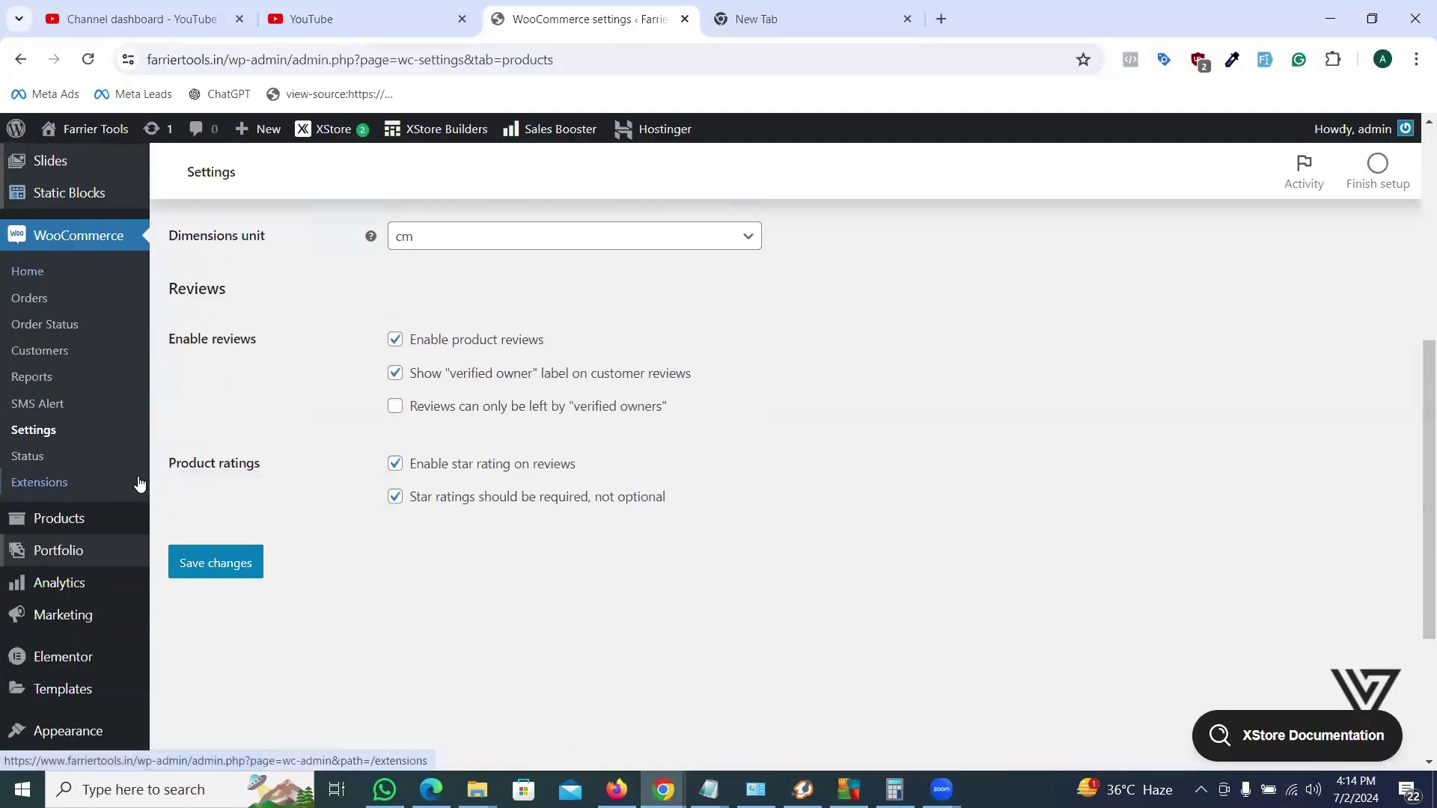
pyautogui.scroll(-2, 123, 471)
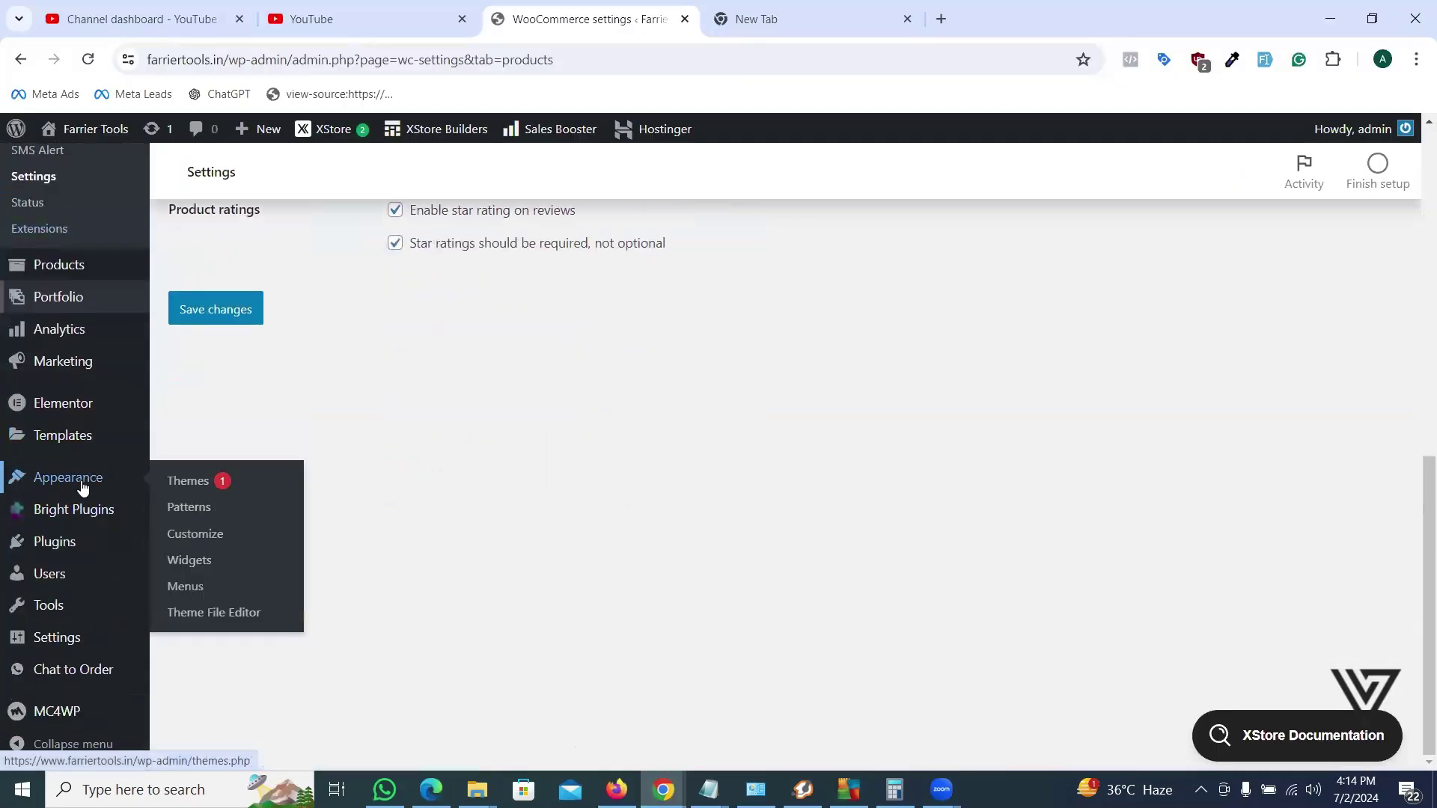
pyautogui.click(223, 613)
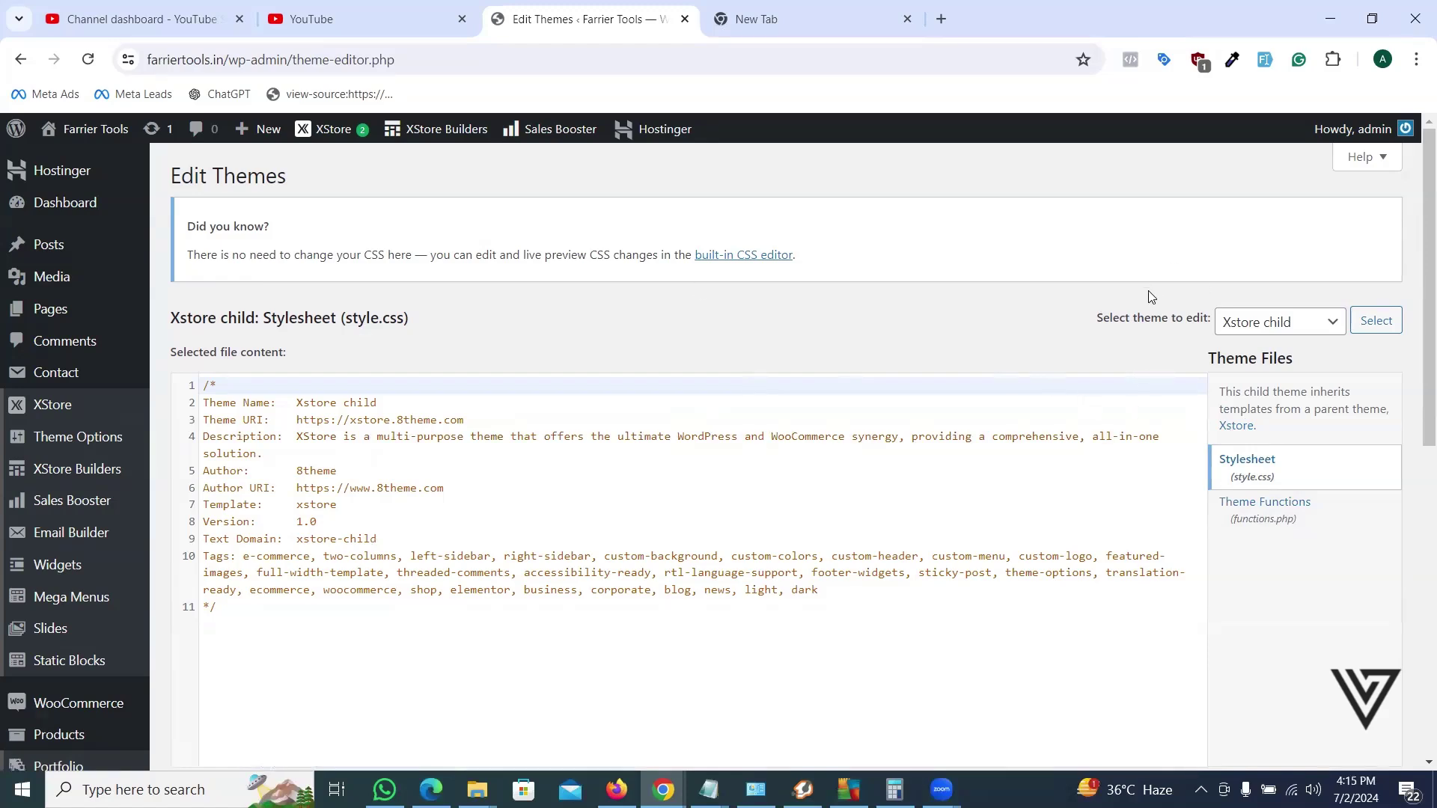
# - Paste the skip_cart_page_redirection_to_checkout function after line 20 of functions.php and save it
pyautogui.click(1260, 512)
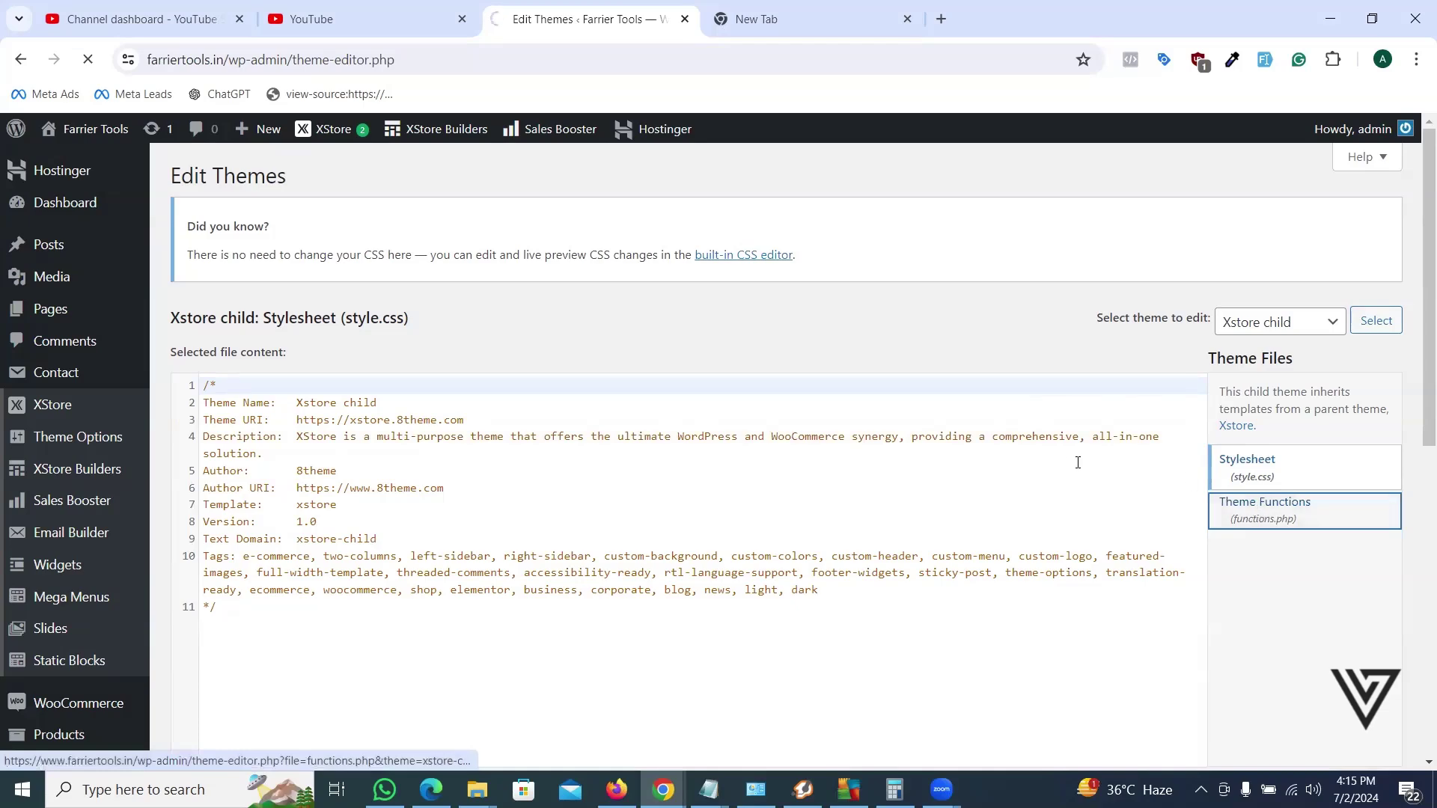
pyautogui.scroll(-1, 240, 525)
pyautogui.click(239, 561)
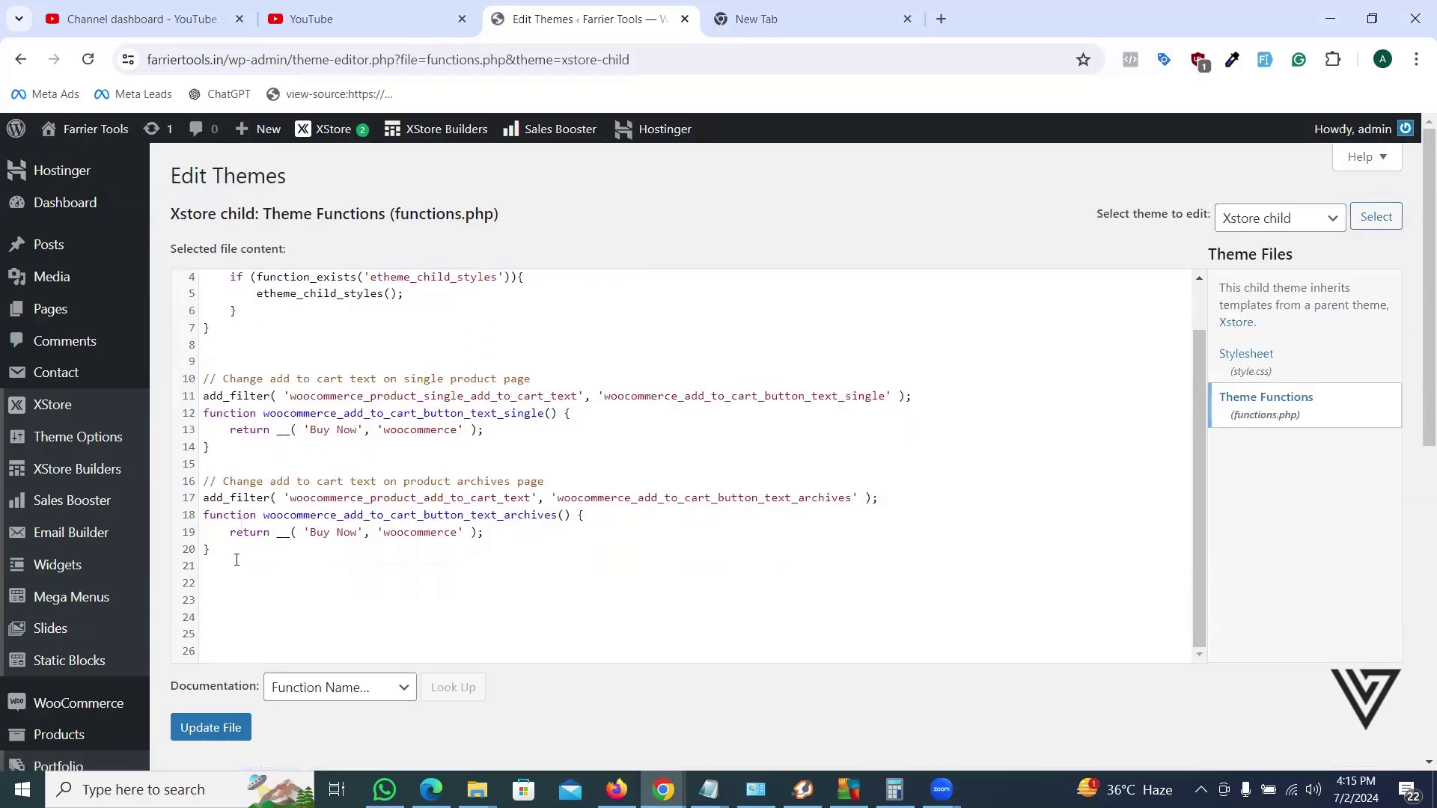
pyautogui.press('Return')
pyautogui.hotkey('ctrl', 'v')
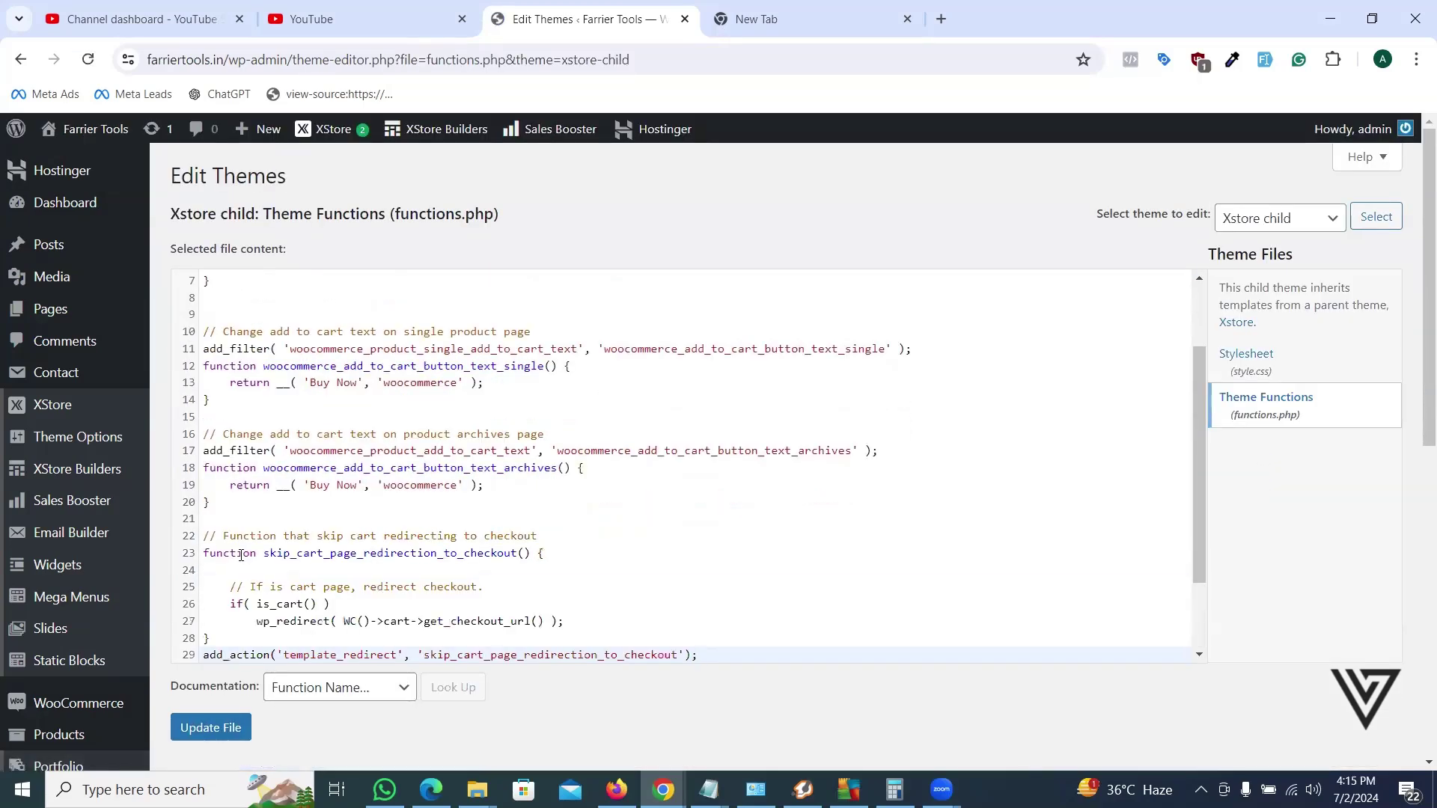
pyautogui.scroll(-2, 236, 389)
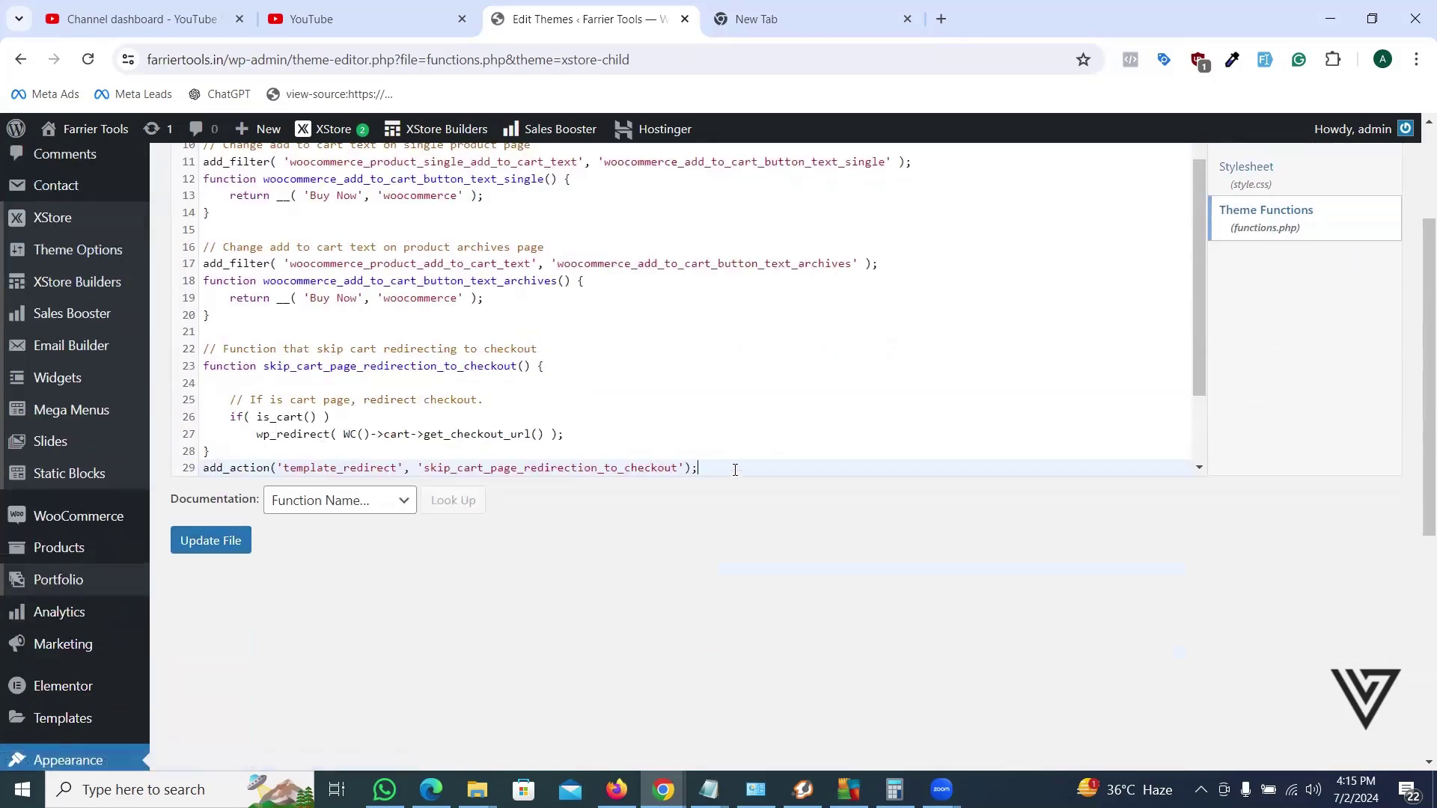
pyautogui.press('Return')
pyautogui.press('Return')
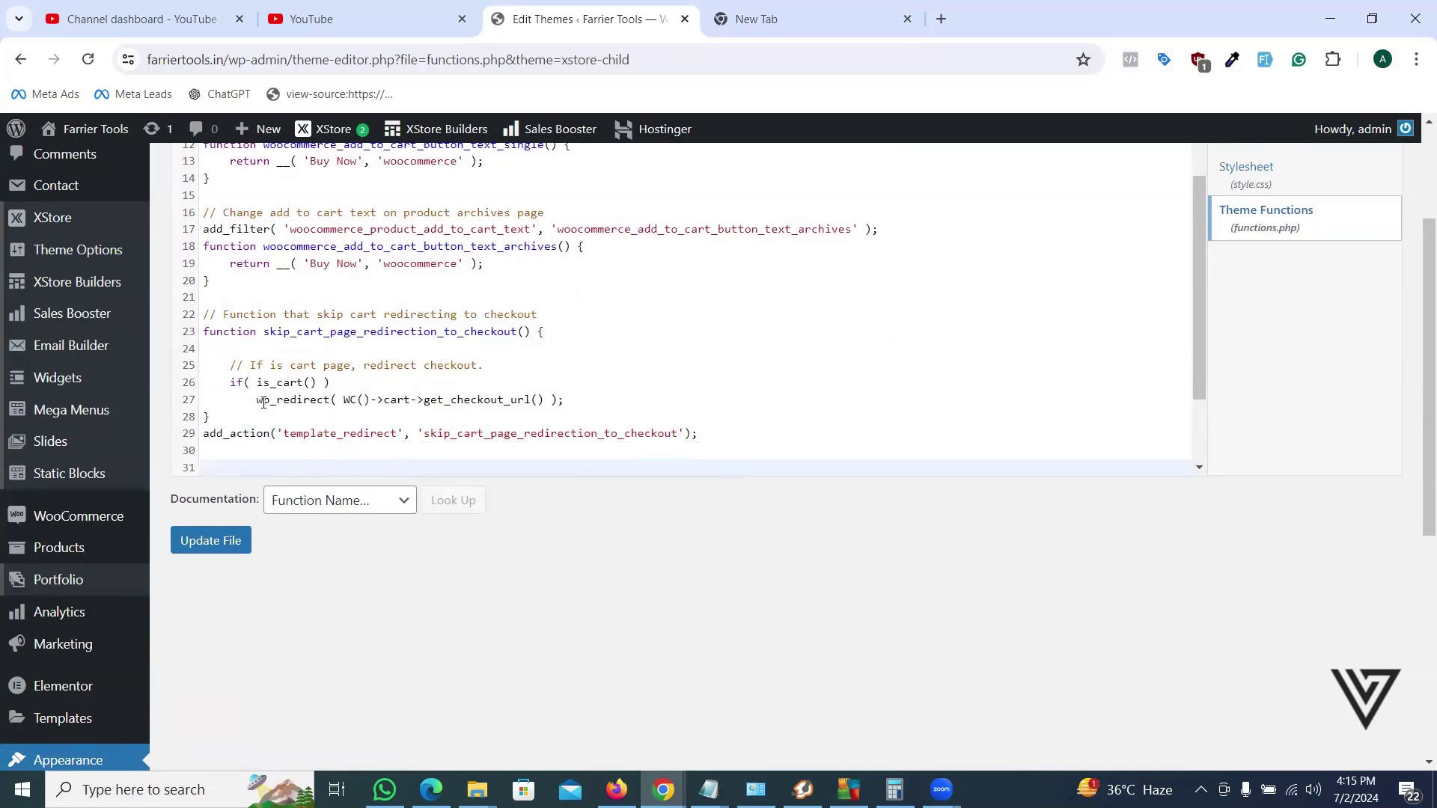
pyautogui.moveTo(257, 401); pyautogui.dragTo(424, 402)
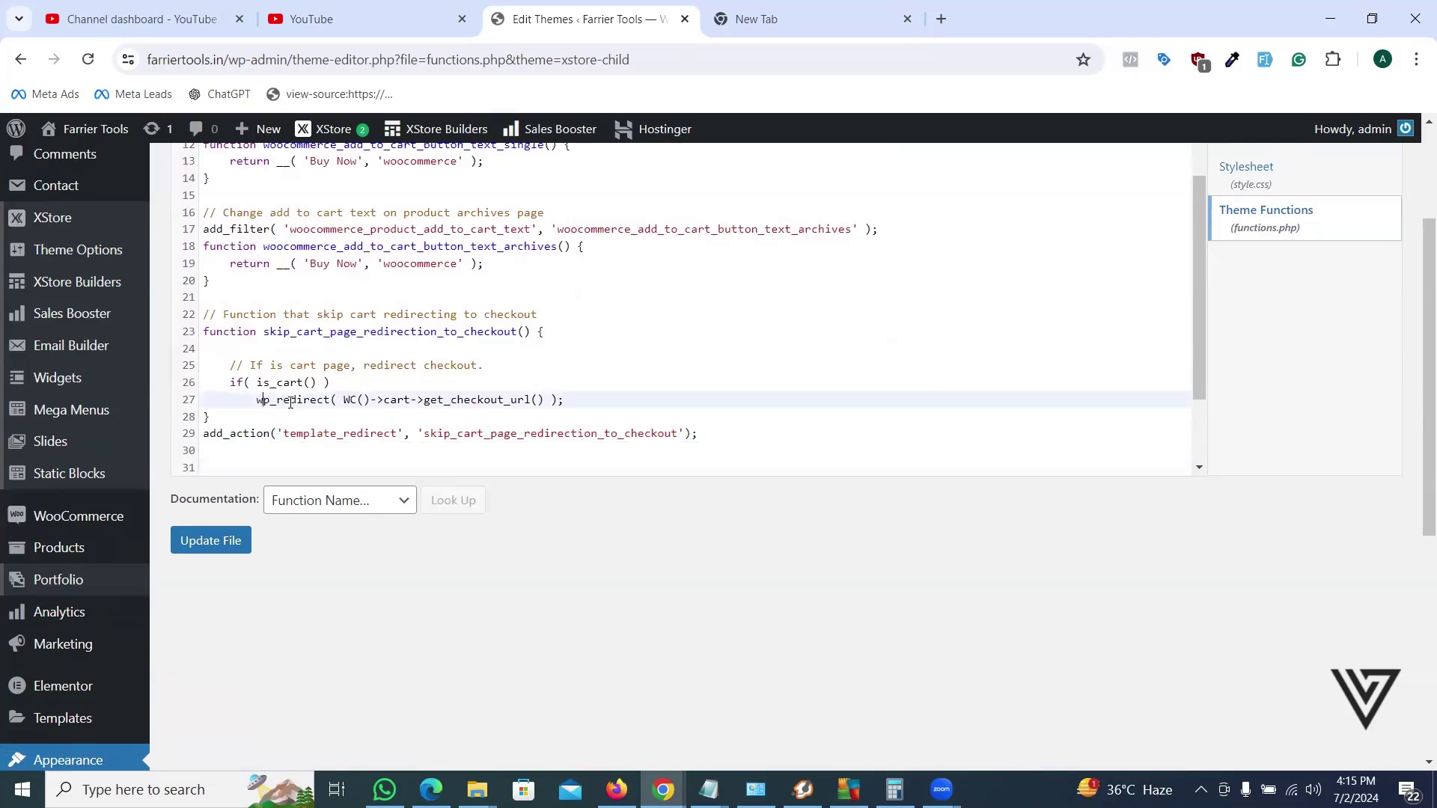
pyautogui.click(510, 411)
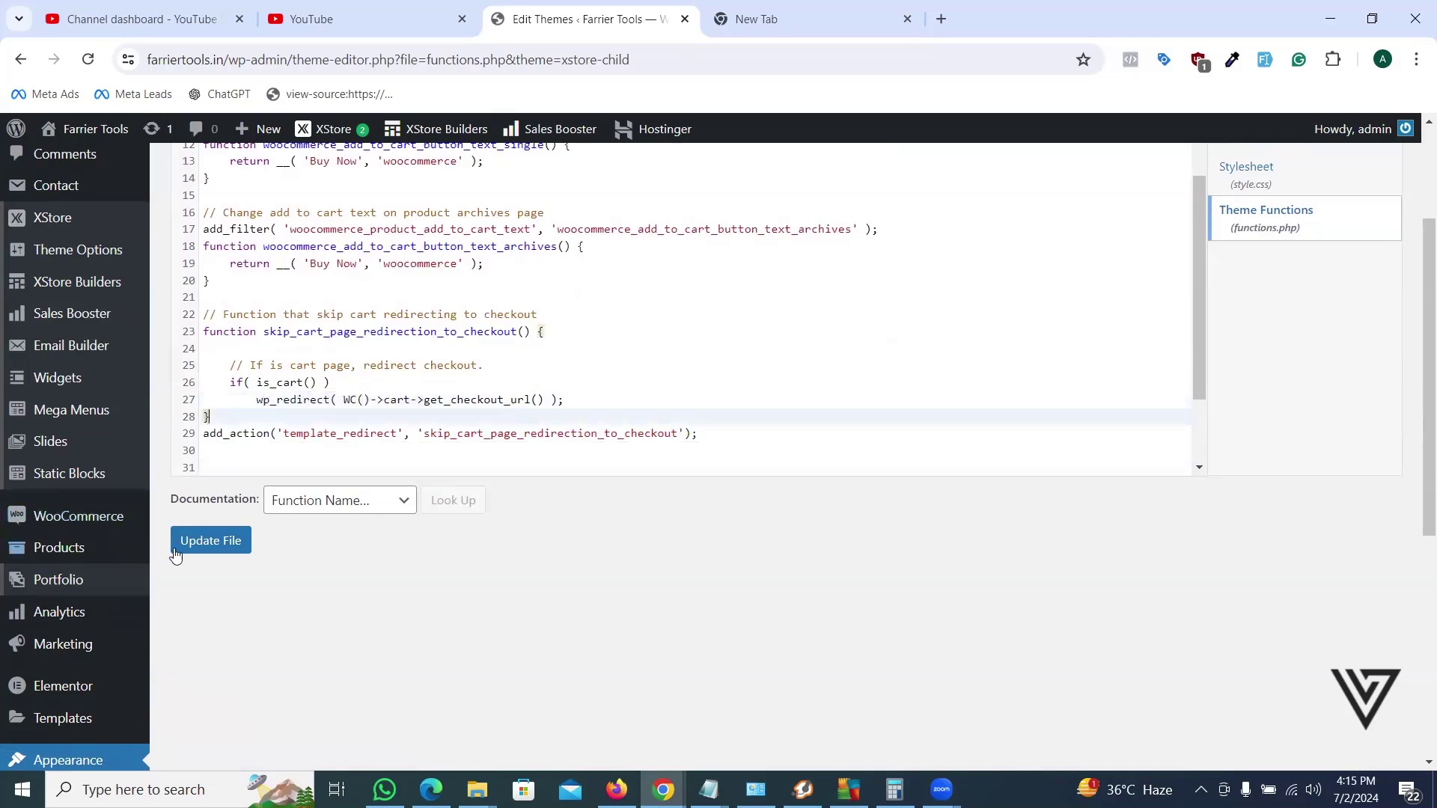
pyautogui.click(240, 546)
# - Buy Now on the horseshoe and confirm it lands on /checkout/ with the ₹2,100 order
pyautogui.click(617, 789)
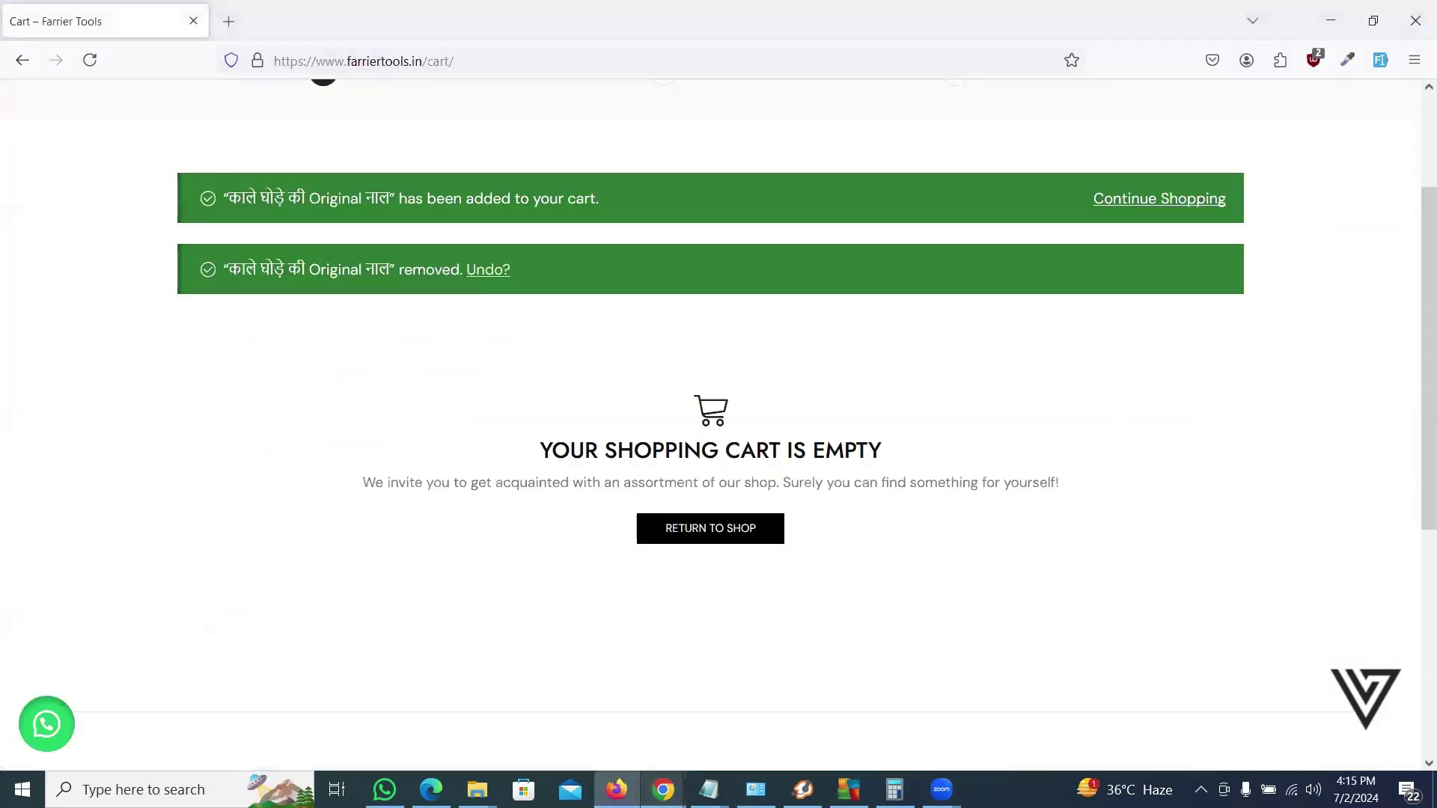
pyautogui.scroll(3, 337, 168)
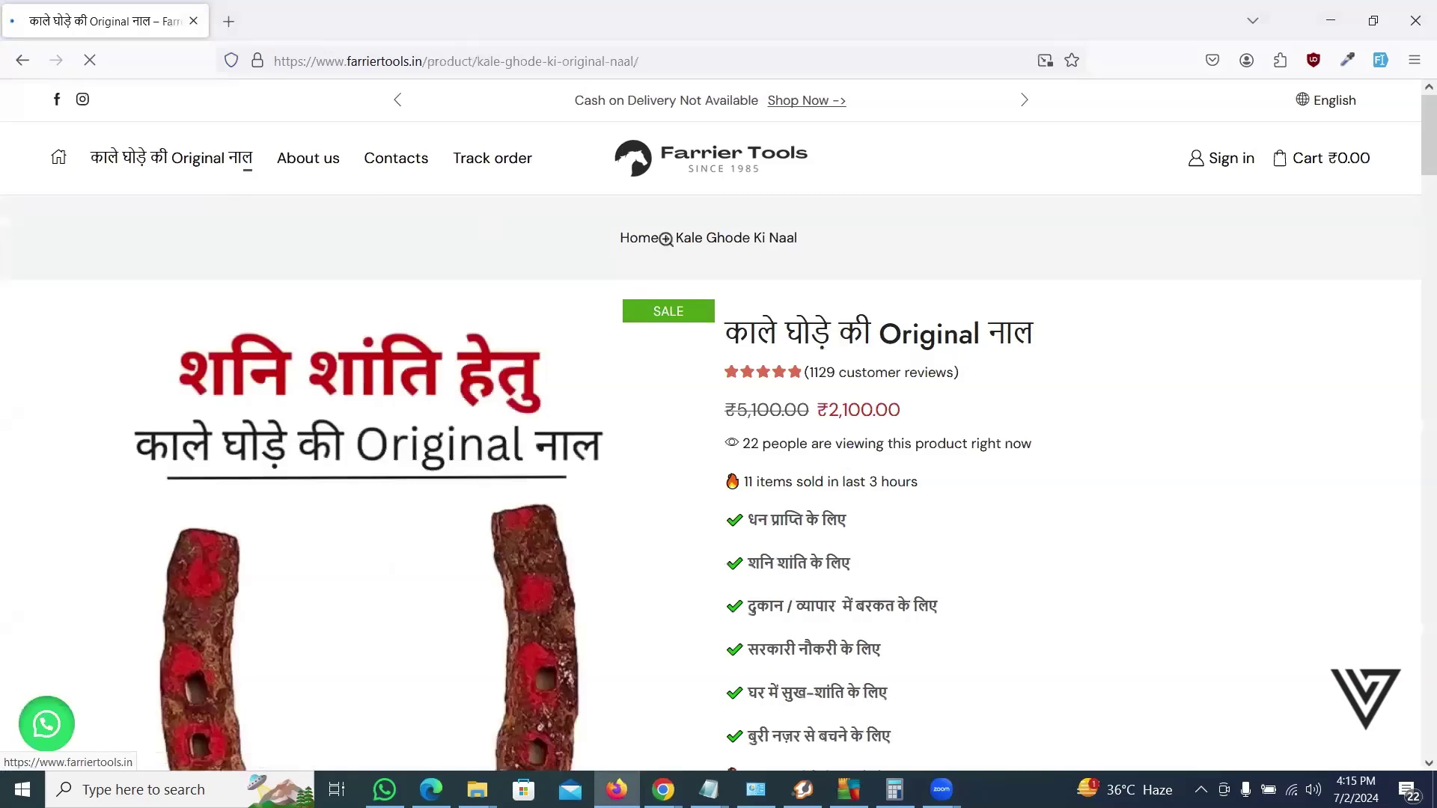
pyautogui.scroll(-3, 933, 433)
pyautogui.click(1100, 512)
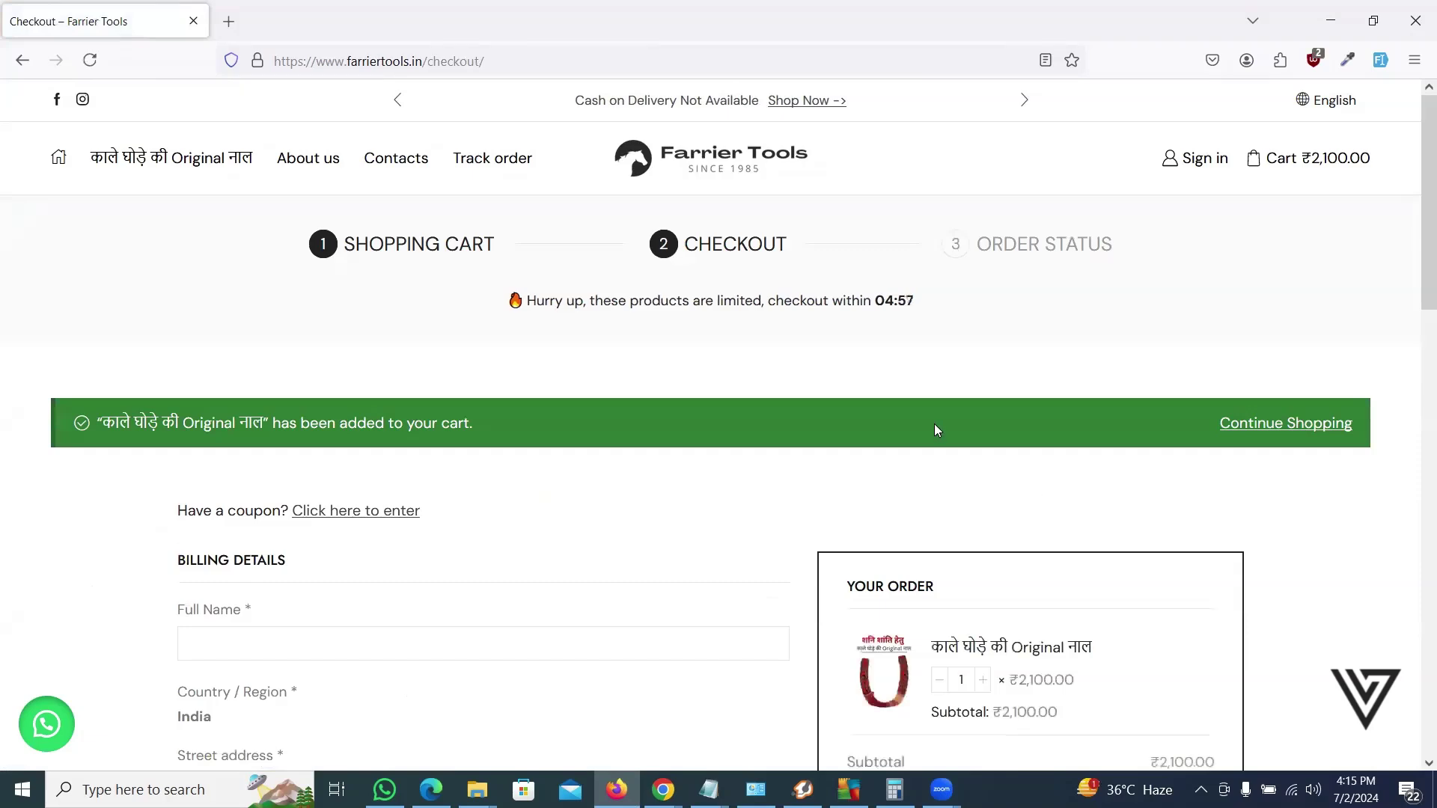
pyautogui.click(524, 69)
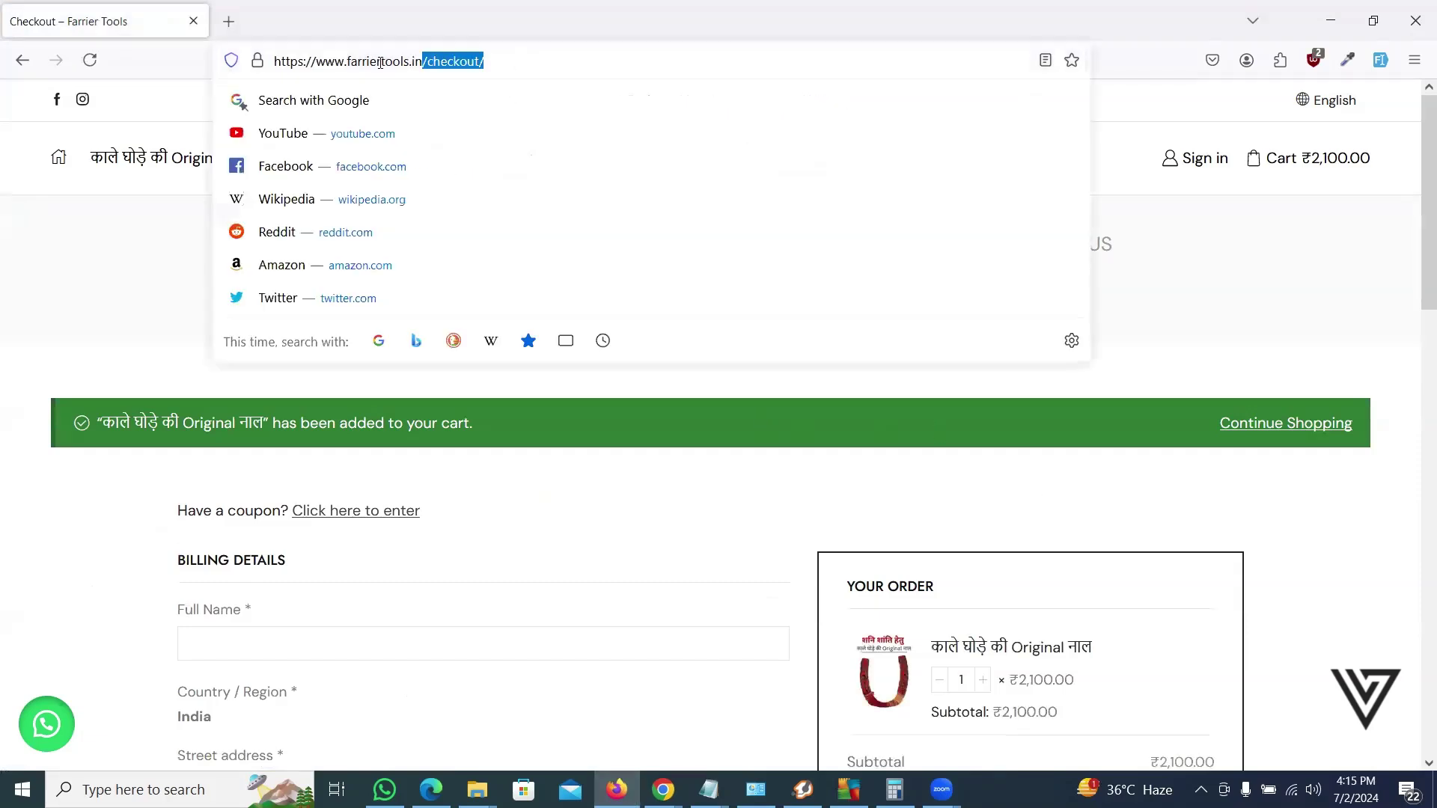
pyautogui.click(214, 347)
pyautogui.scroll(-3, 615, 395)
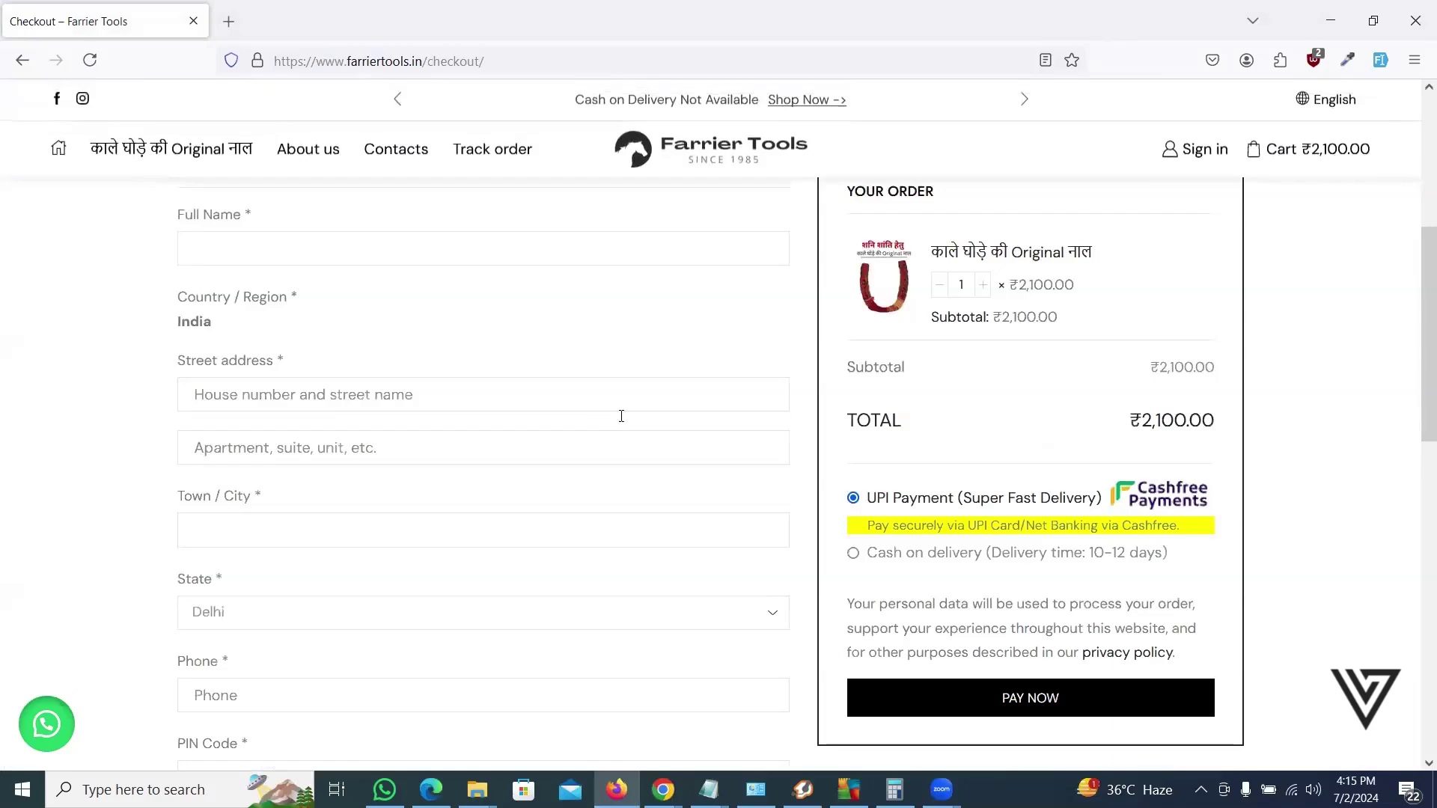
pyautogui.scroll(-3, 618, 416)
pyautogui.scroll(4, 626, 494)
pyautogui.scroll(3, 628, 492)
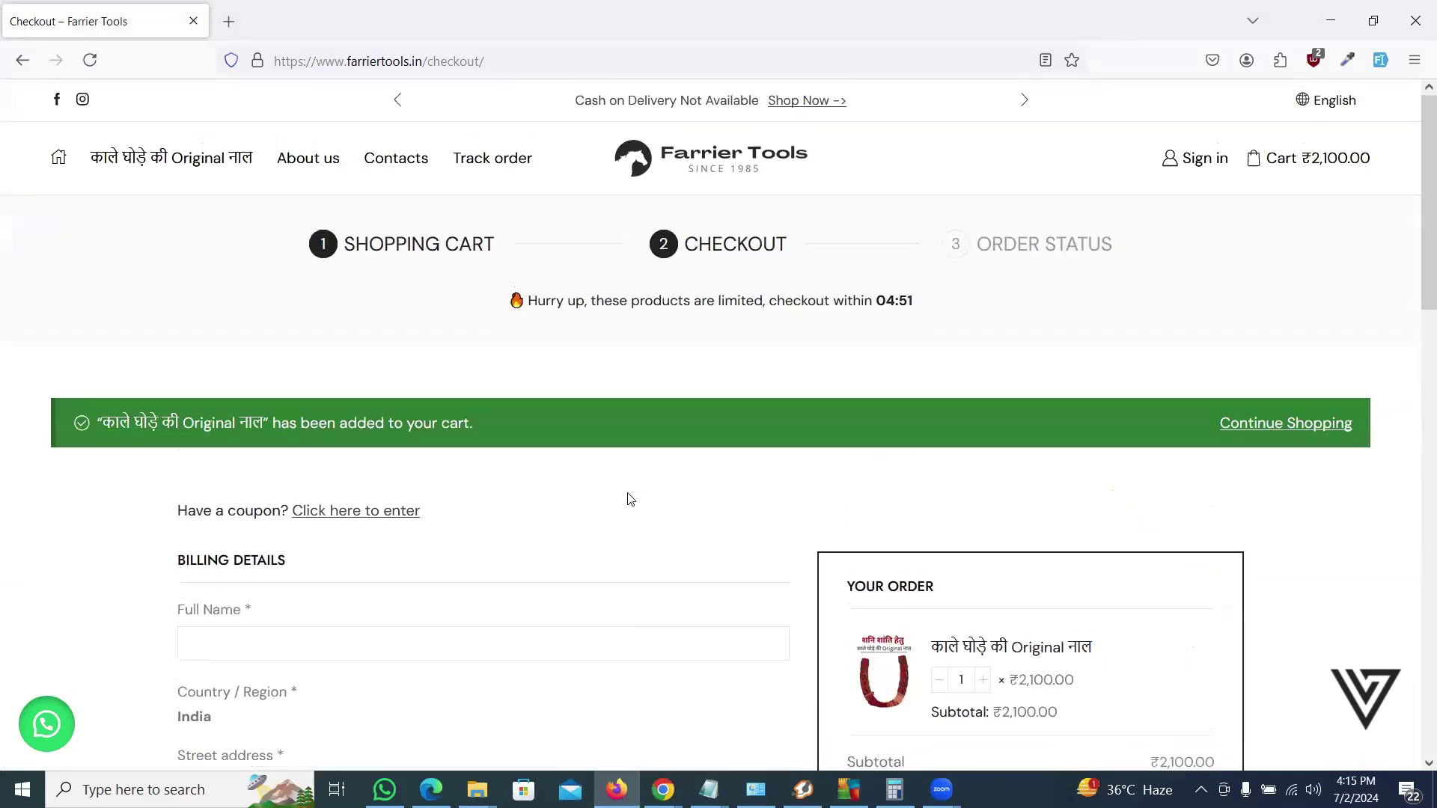